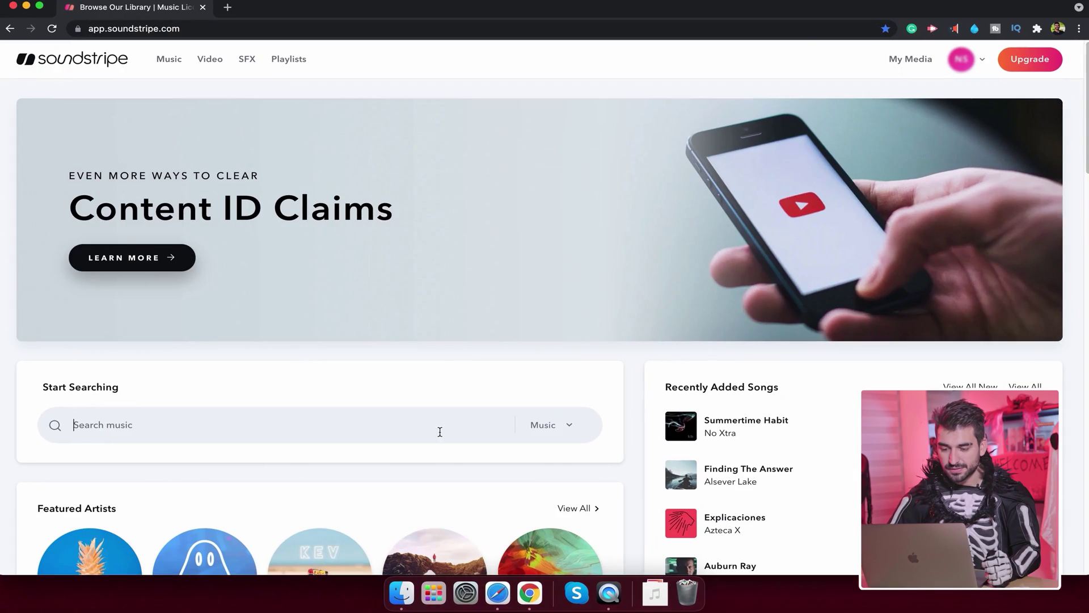
- From the saved YouTube playlist, play Wicked Cinema's 'Grimly' and show its download options
{"action": "mouse_move", "coordinate": [910, 59]}
{"action": "left_click", "coordinate": [904, 86]}
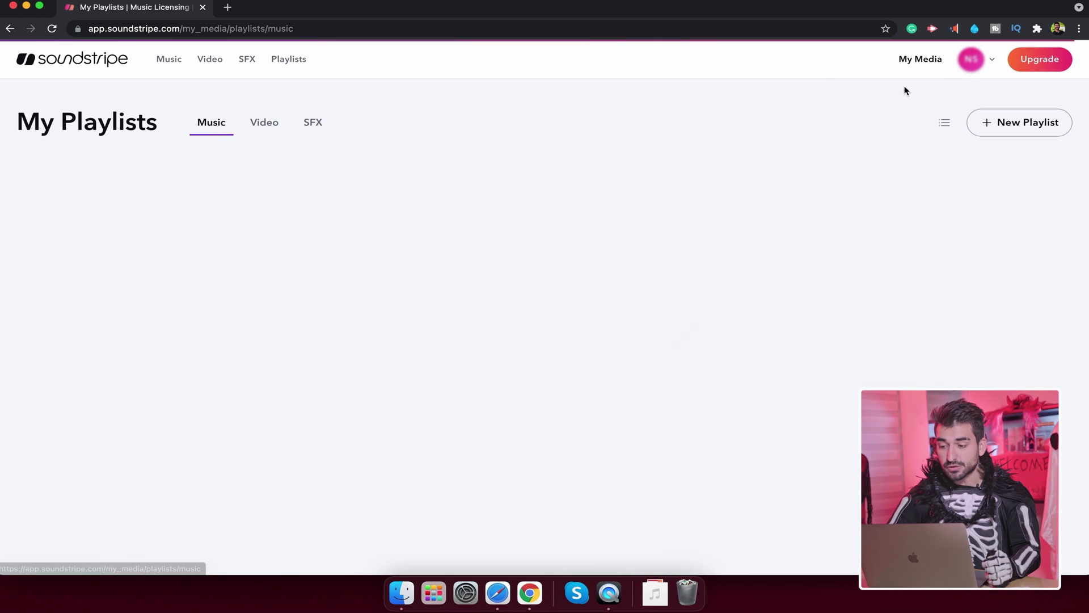
{"action": "mouse_move", "coordinate": [149, 283]}
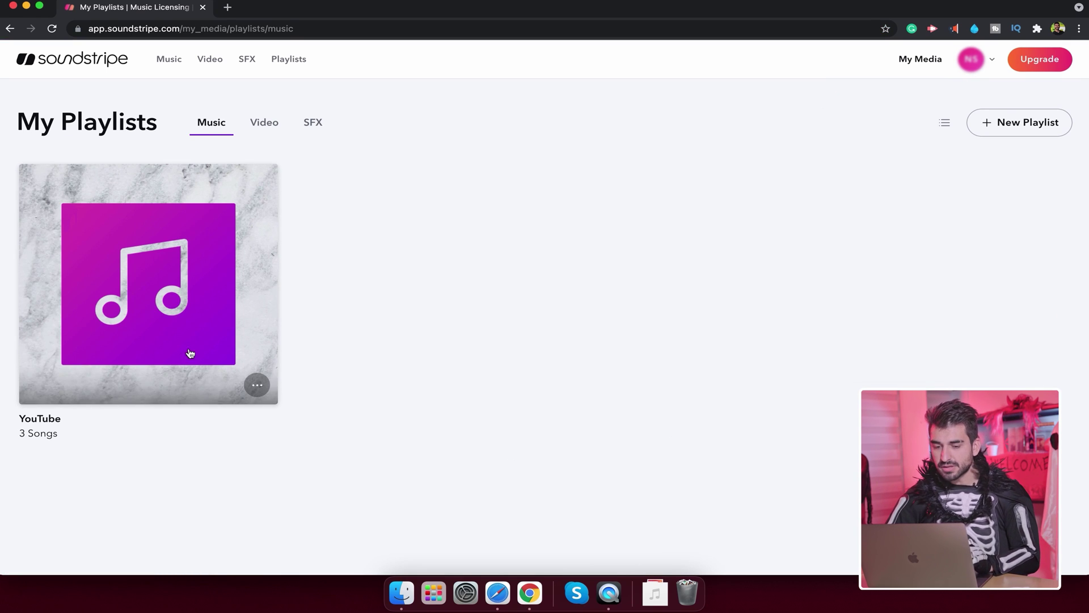
{"action": "left_click", "coordinate": [49, 425]}
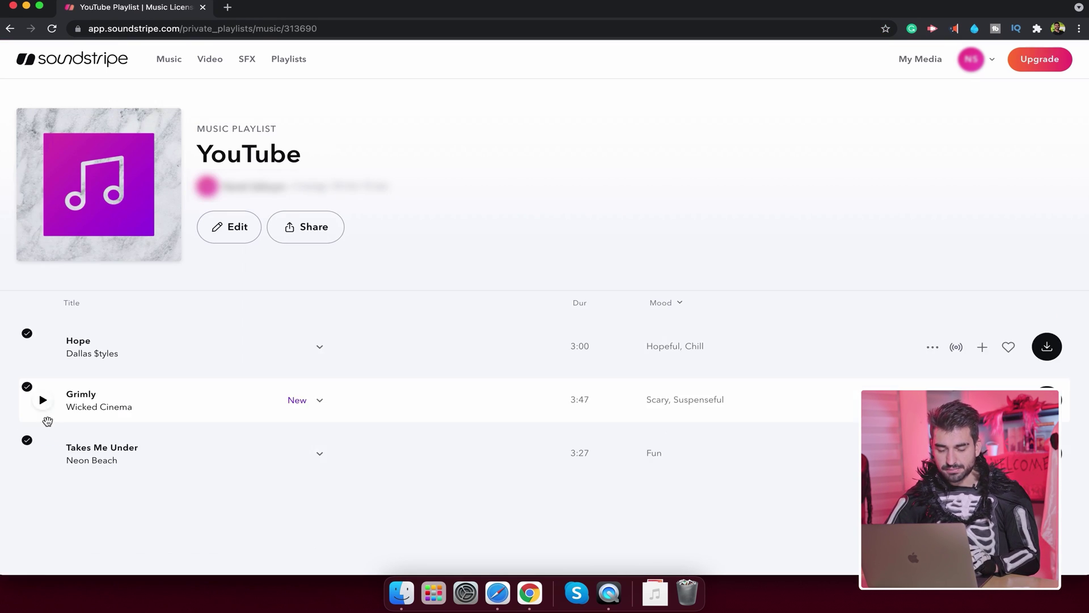
{"action": "left_click", "coordinate": [94, 409]}
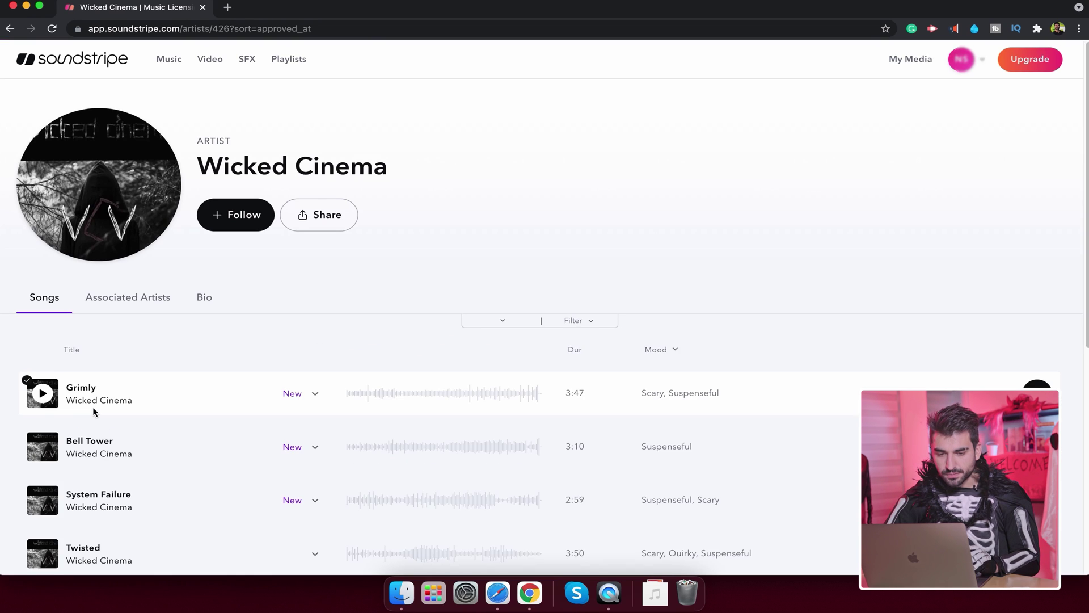
{"action": "scroll", "coordinate": [92, 409], "scroll_direction": "down", "scroll_amount": 1}
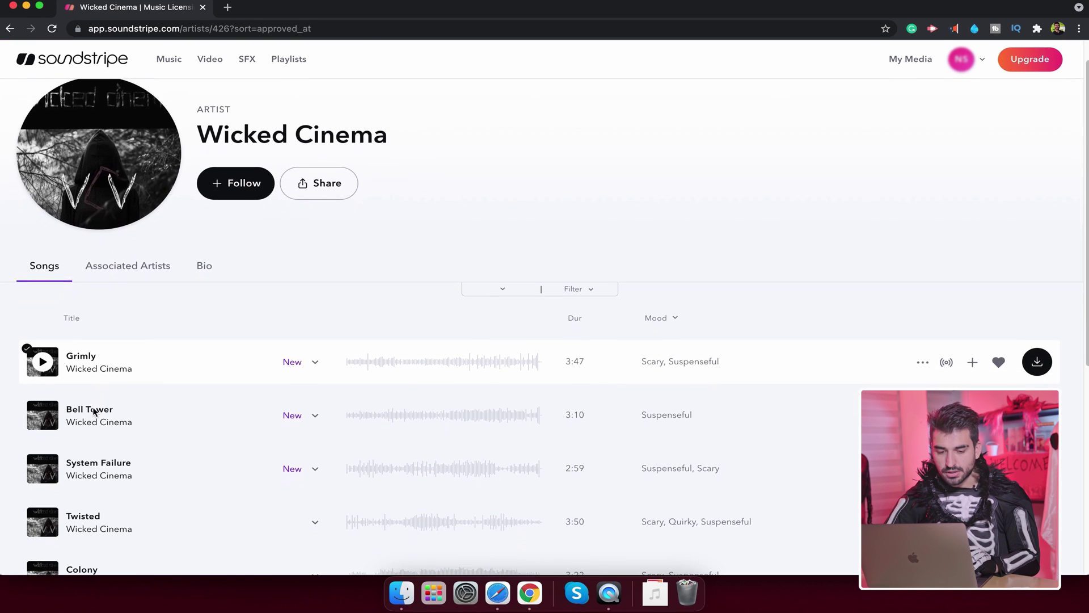
{"action": "left_click", "coordinate": [43, 362]}
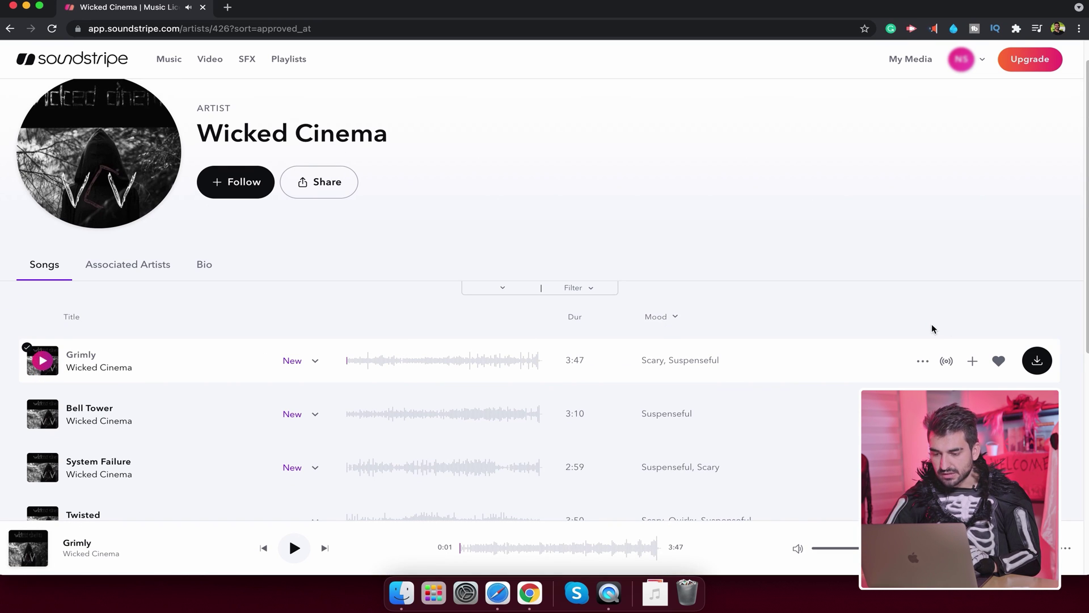
{"action": "left_click", "coordinate": [1038, 361]}
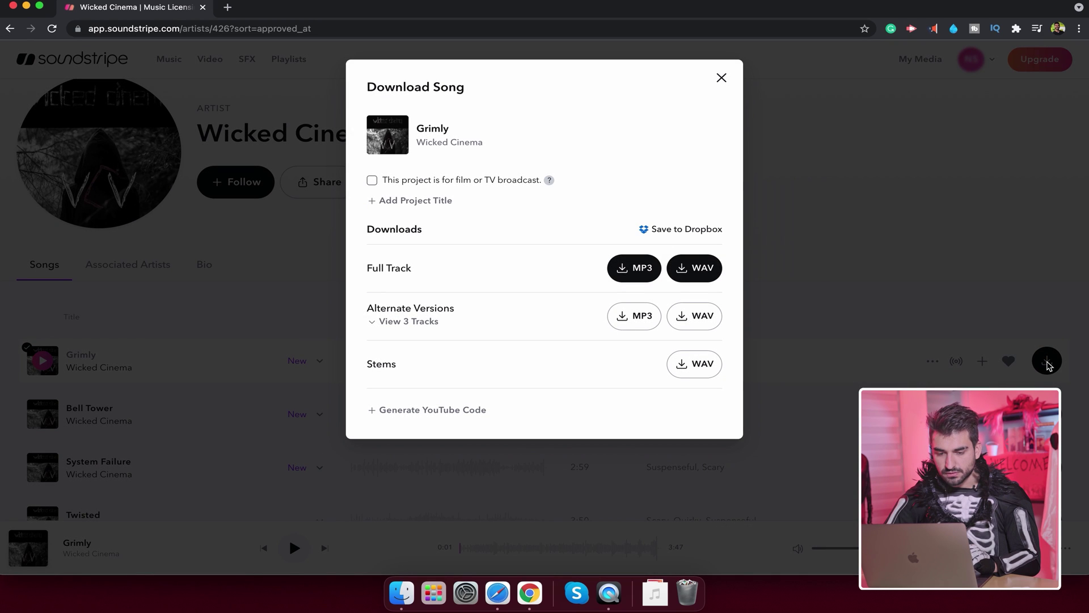
- Download Grimly as a full-track MP3, generate its YouTube Content ID code, and load renderforest.com
{"action": "left_click", "coordinate": [637, 270]}
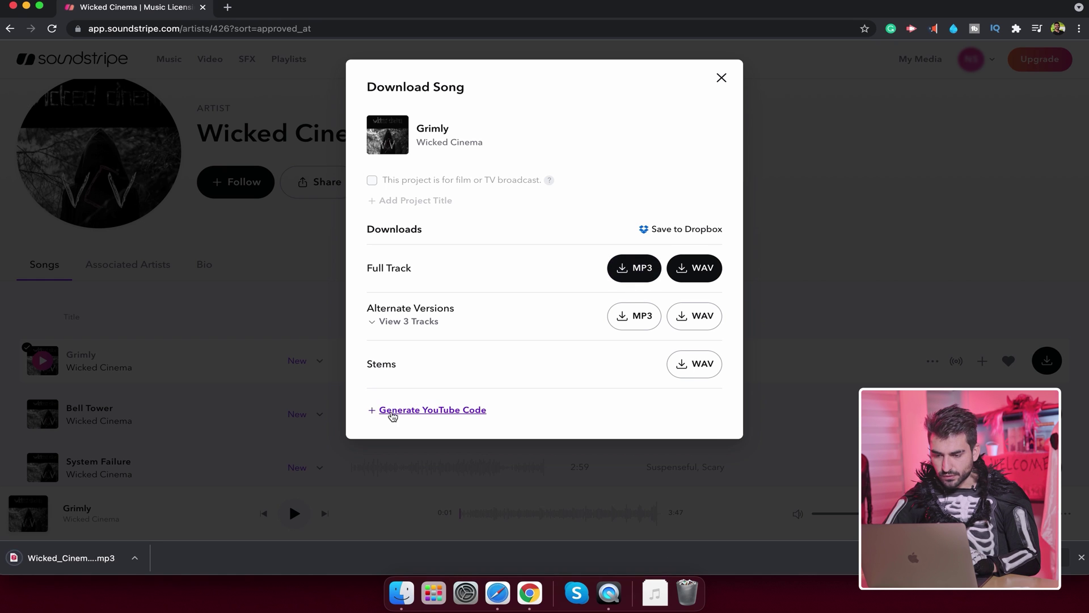
{"action": "left_click", "coordinate": [372, 412]}
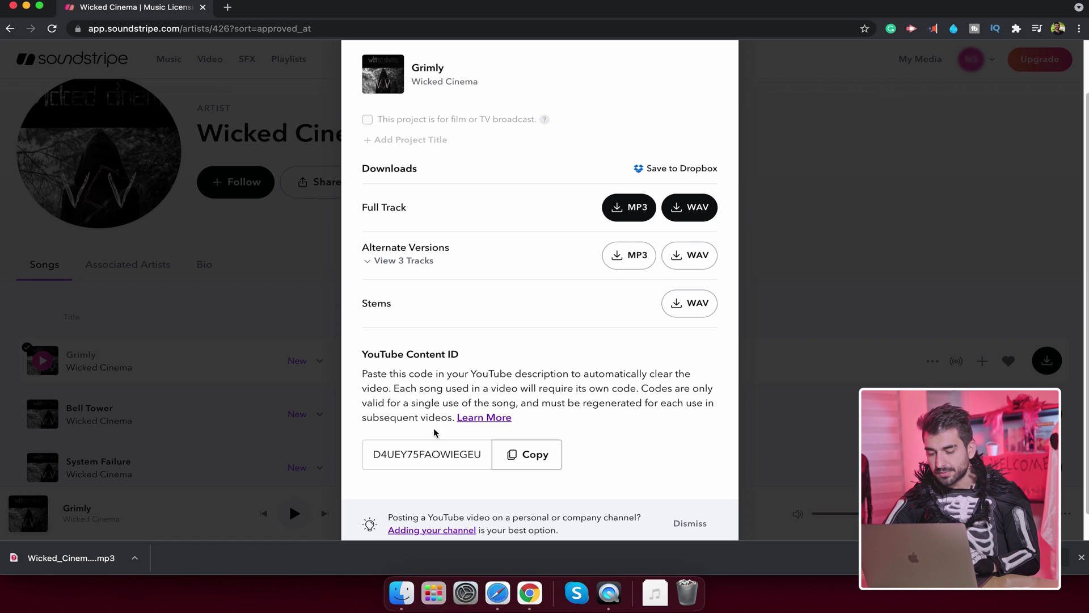
{"action": "scroll", "coordinate": [437, 431], "scroll_direction": "up", "scroll_amount": 2}
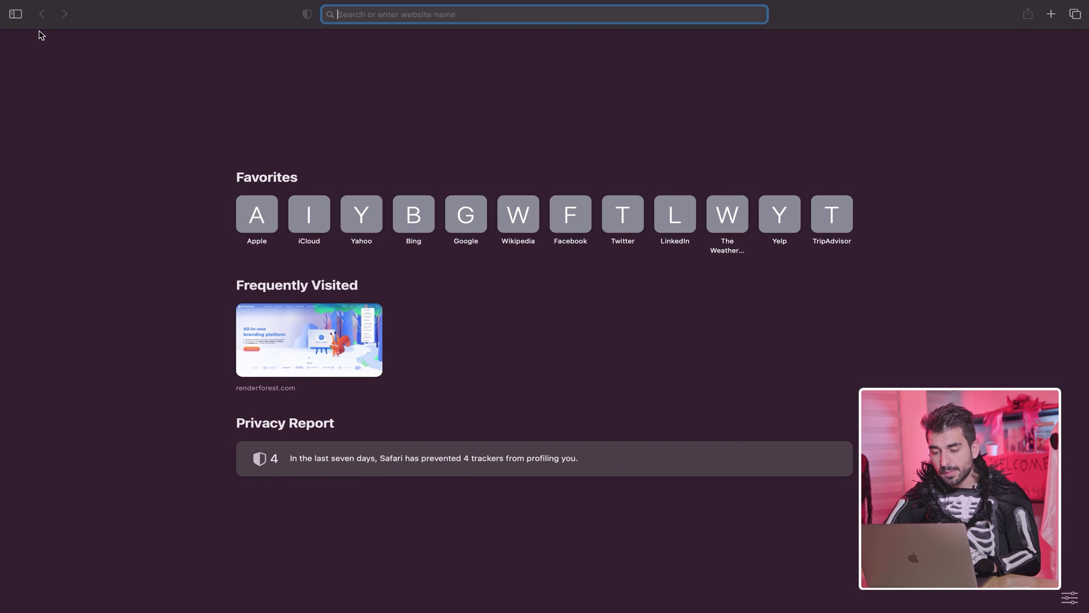
{"action": "type", "text": "re"}
{"action": "key", "text": "Return"}
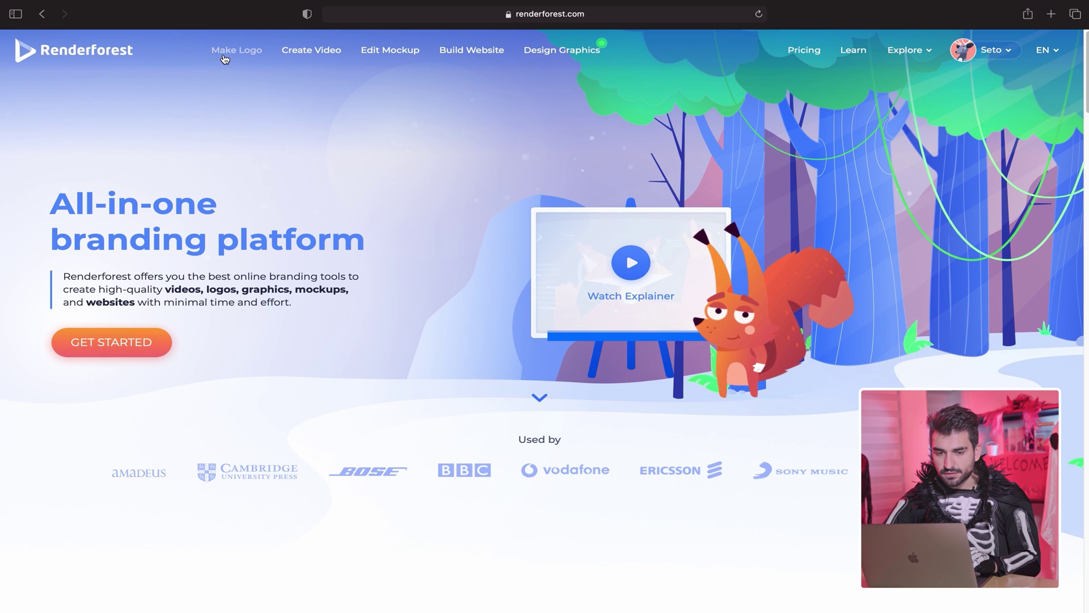
- Browse Music Visualisations with photo holders and open the Parallax Waves Visualizer template
{"action": "left_click", "coordinate": [225, 57]}
{"action": "left_click", "coordinate": [297, 52]}
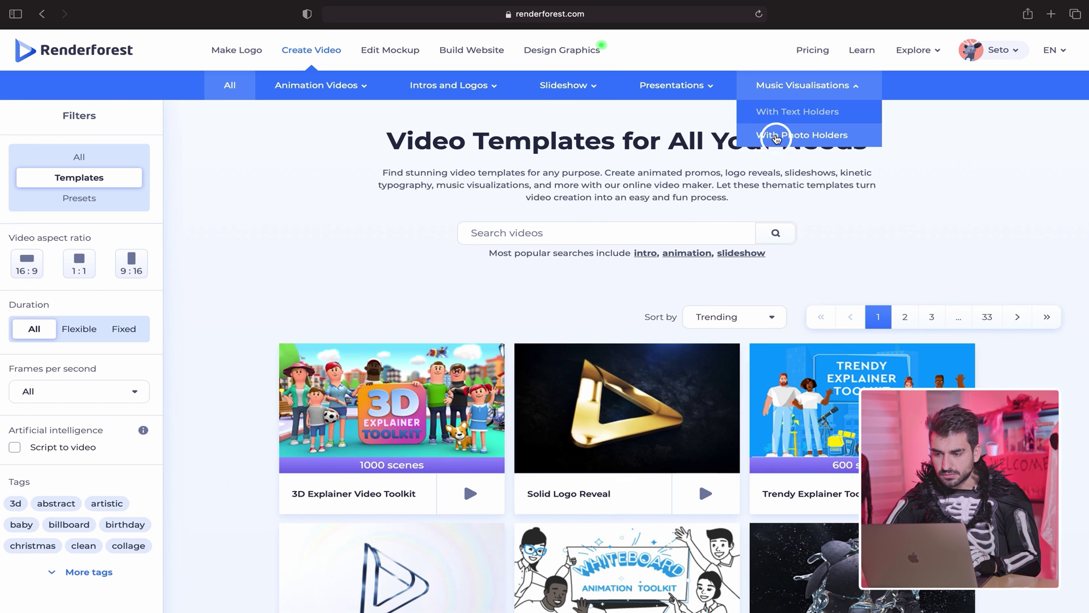
{"action": "left_click", "coordinate": [775, 134]}
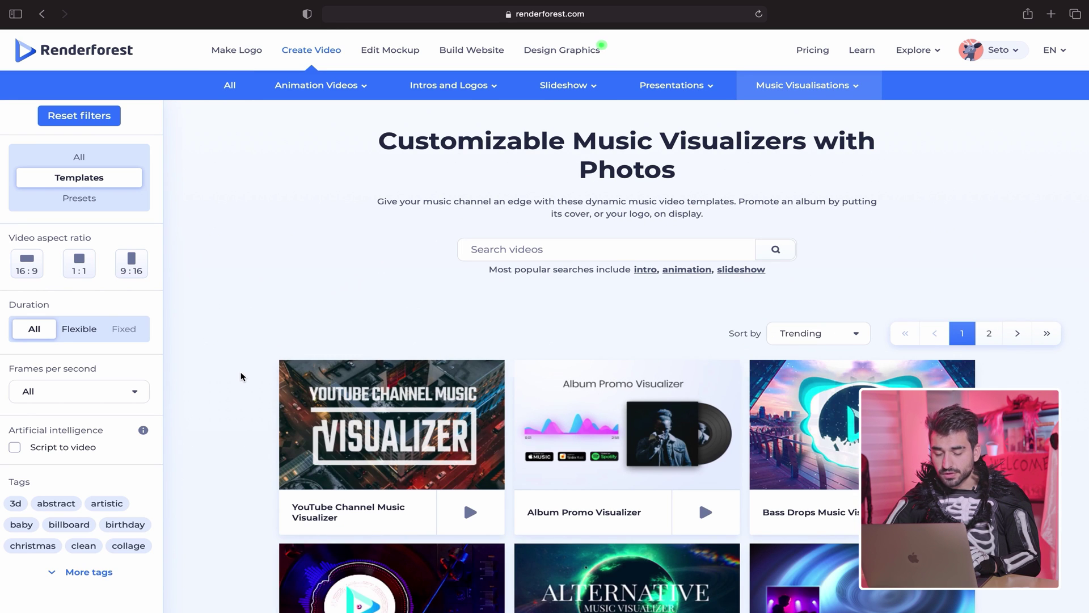
{"action": "scroll", "coordinate": [242, 377], "scroll_direction": "down", "scroll_amount": 10}
{"action": "scroll", "coordinate": [244, 378], "scroll_direction": "down", "scroll_amount": 4}
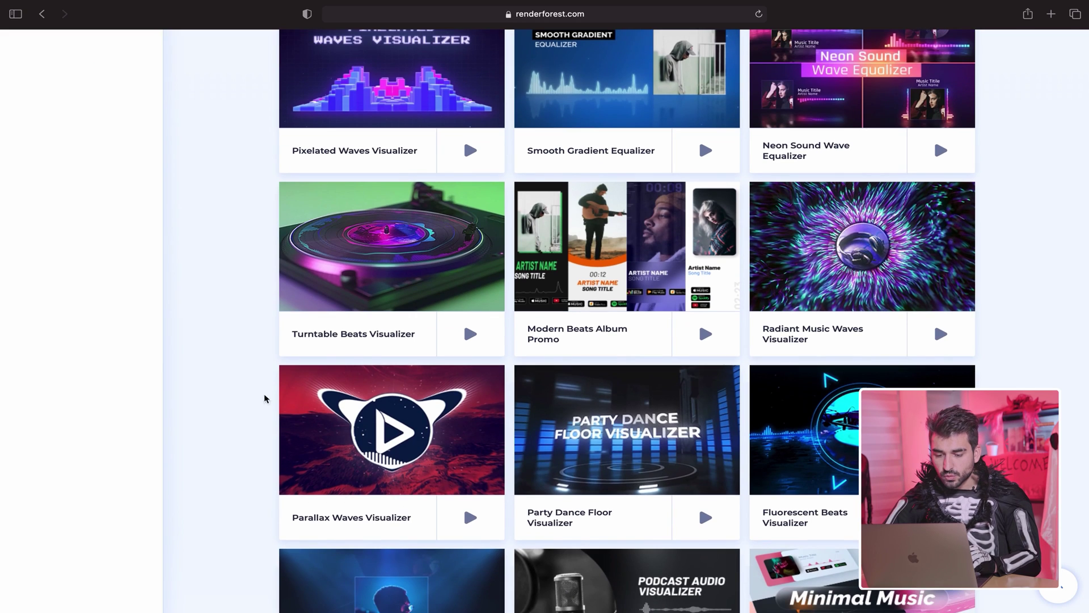
{"action": "left_click", "coordinate": [330, 467]}
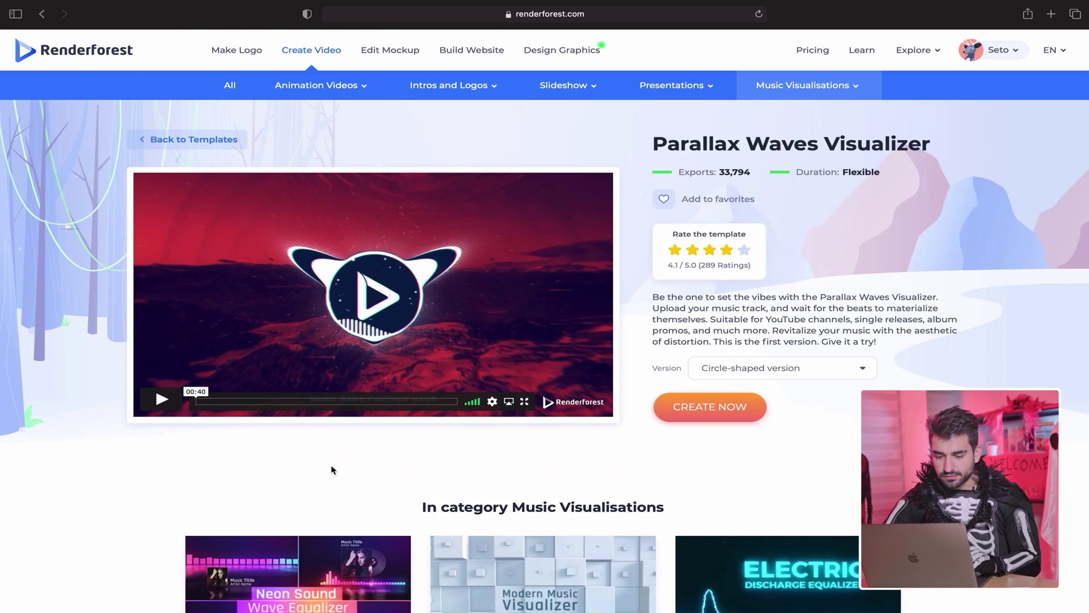
- Compare its versions, keep the circle-shaped one, and create the project
{"action": "left_click", "coordinate": [737, 369]}
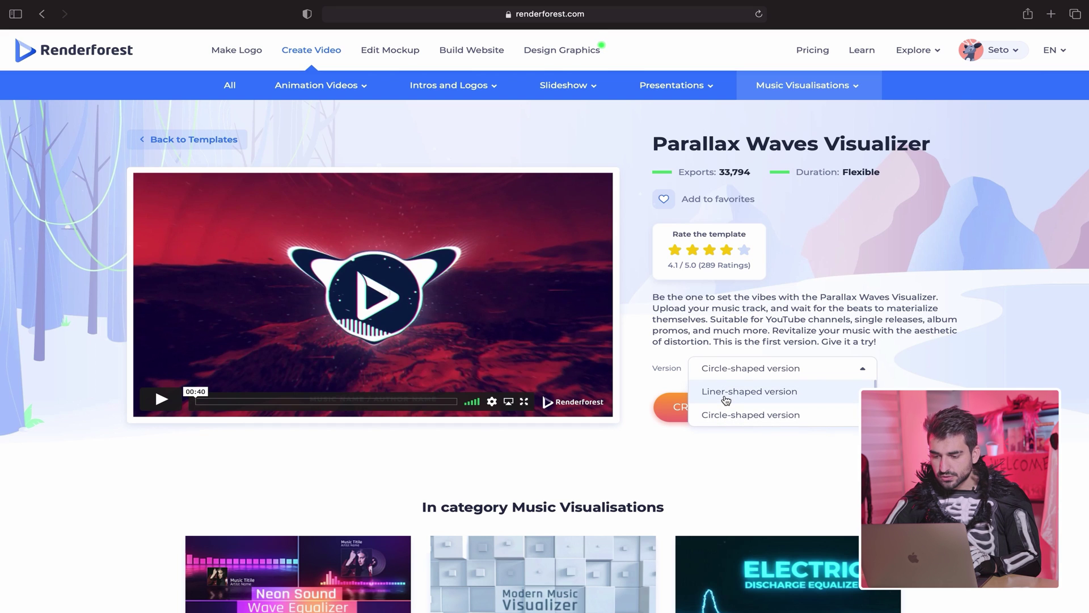
{"action": "left_click", "coordinate": [726, 391]}
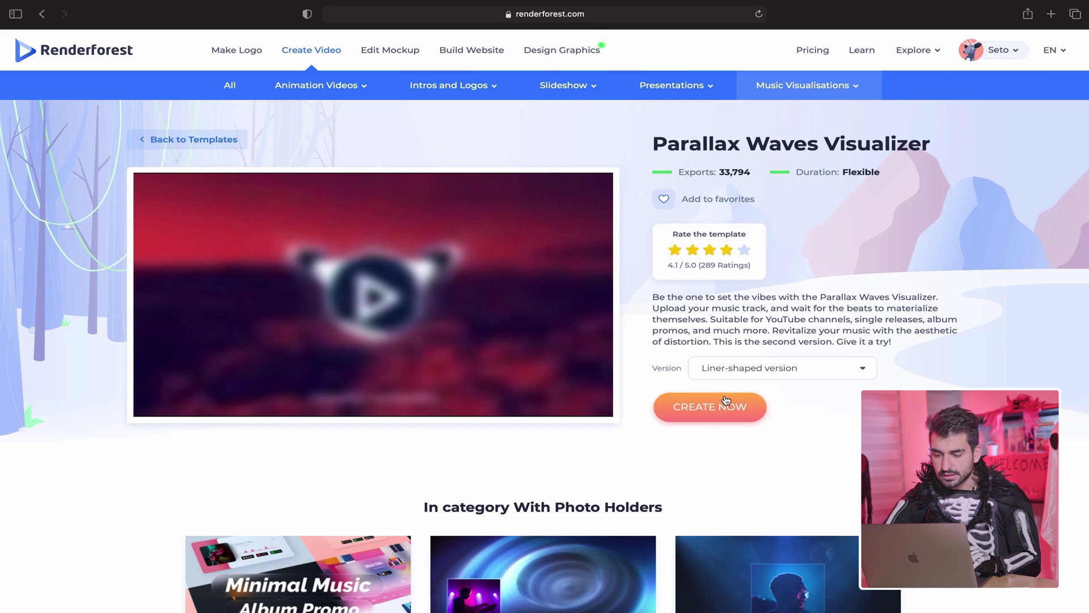
{"action": "left_click", "coordinate": [726, 375]}
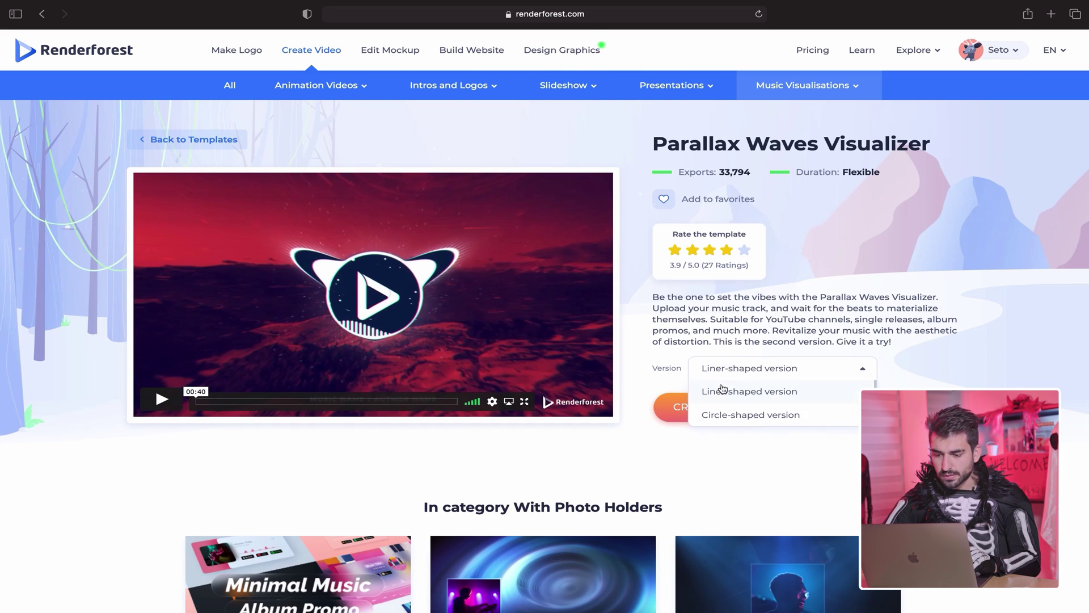
{"action": "left_click", "coordinate": [721, 414]}
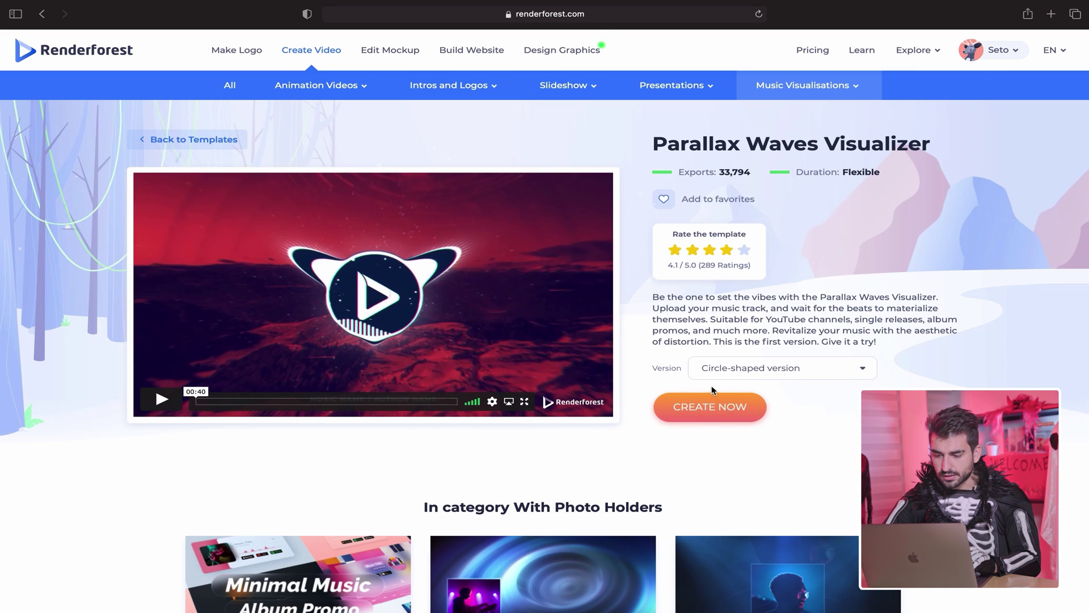
{"action": "left_click", "coordinate": [698, 415]}
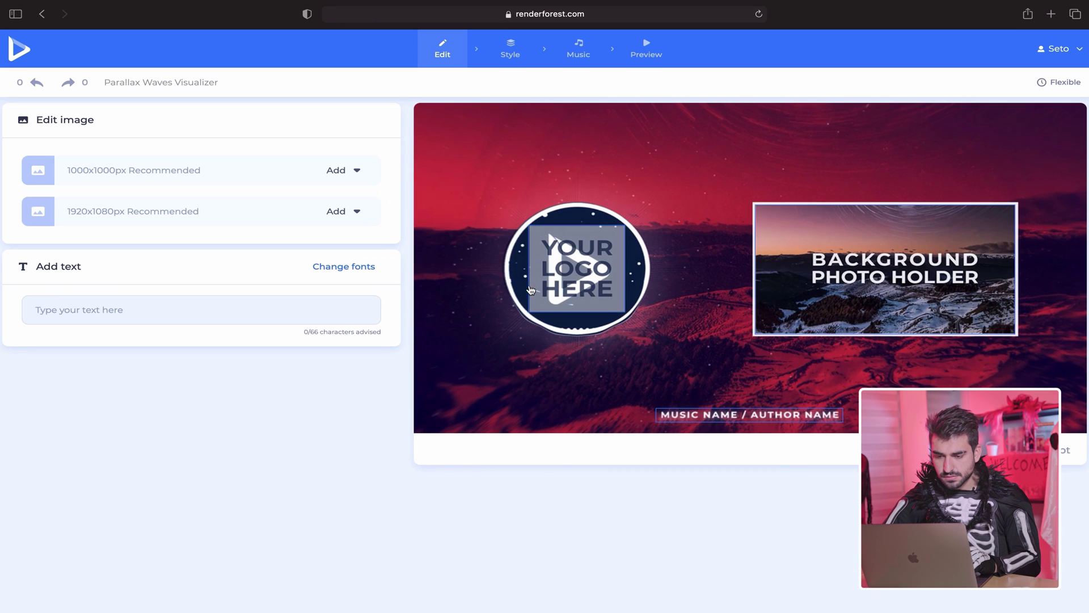
- Start a text logo reading 'Happy Halloween' for the circle logo slot
{"action": "left_click", "coordinate": [558, 278]}
{"action": "left_click", "coordinate": [573, 304]}
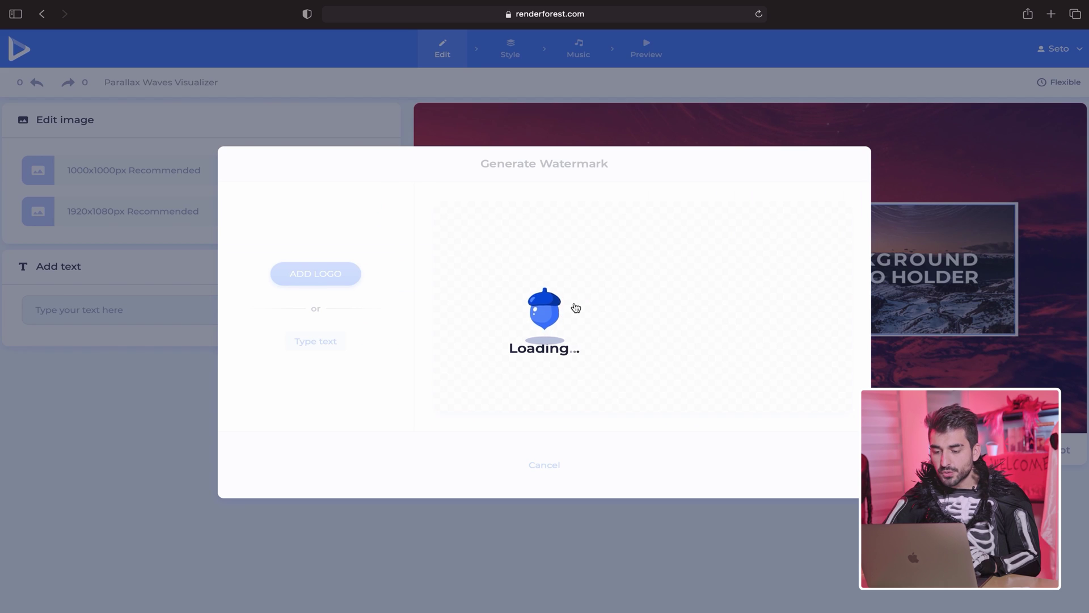
{"action": "key", "text": "super+a"}
{"action": "type", "text": "Happ"}
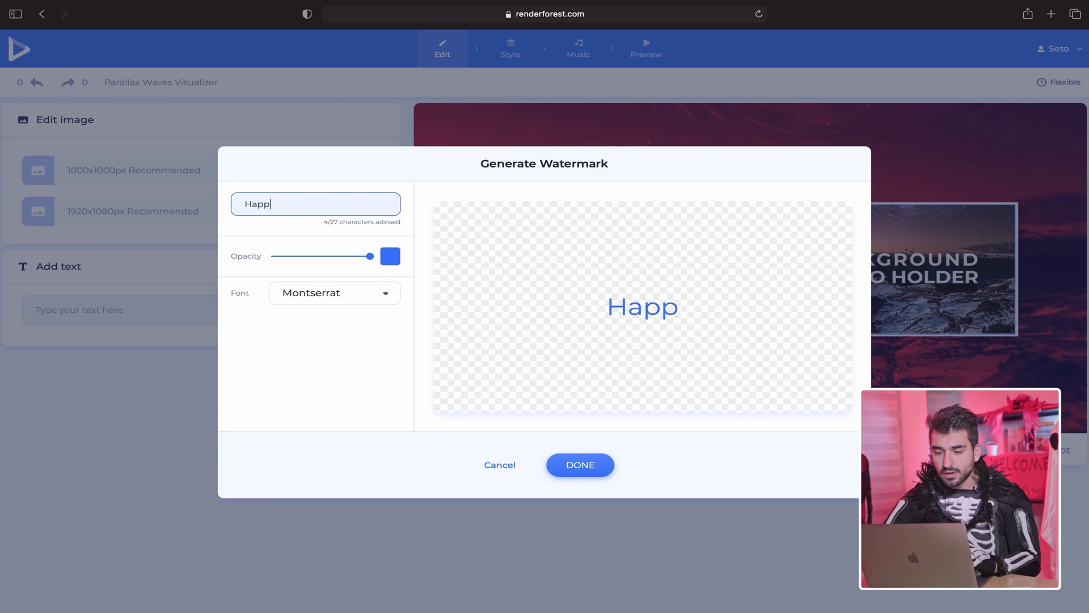
{"action": "type", "text": "y Halloween"}
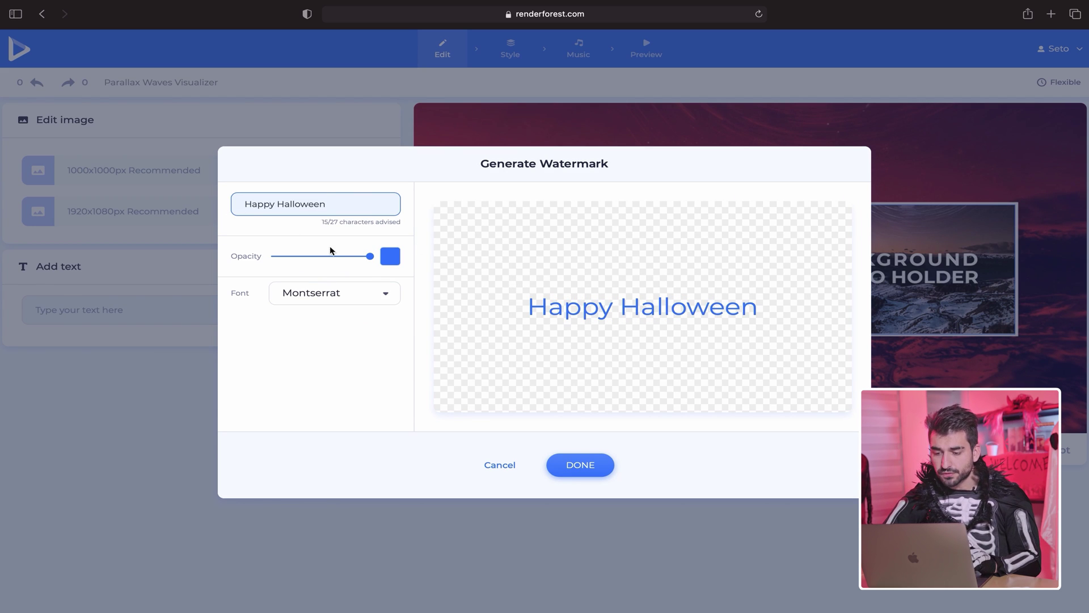
- Make the logo text bright orange in Caveat Brush and generate it
{"action": "left_click", "coordinate": [390, 256]}
{"action": "left_click_drag", "start_coordinate": [447, 380], "coordinate": [434, 380]}
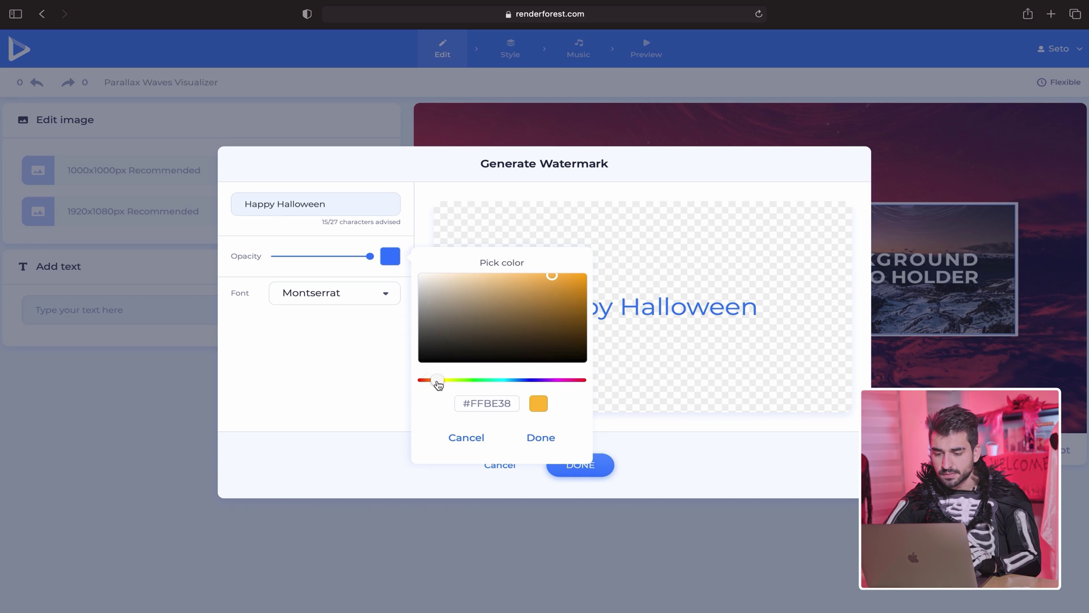
{"action": "left_click_drag", "start_coordinate": [549, 301], "coordinate": [604, 259]}
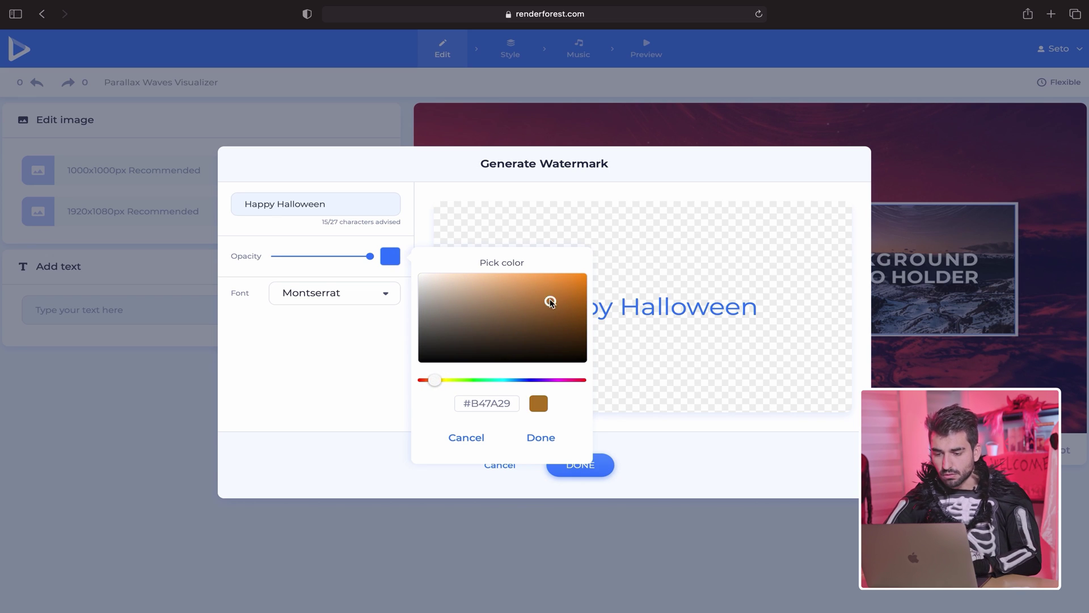
{"action": "left_click", "coordinate": [544, 448]}
{"action": "left_click", "coordinate": [363, 298]}
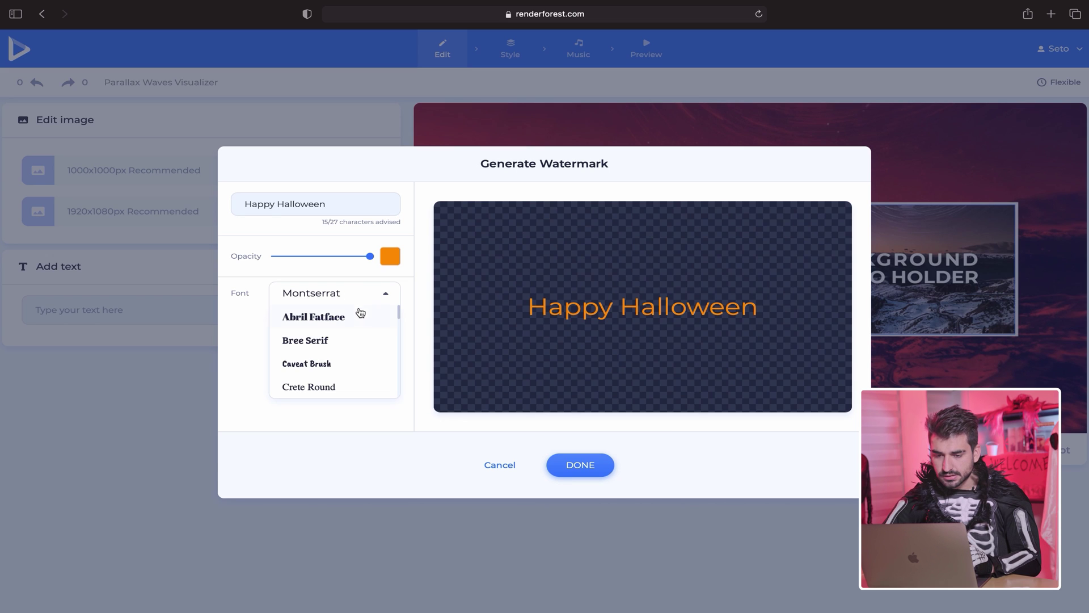
{"action": "left_click", "coordinate": [334, 367]}
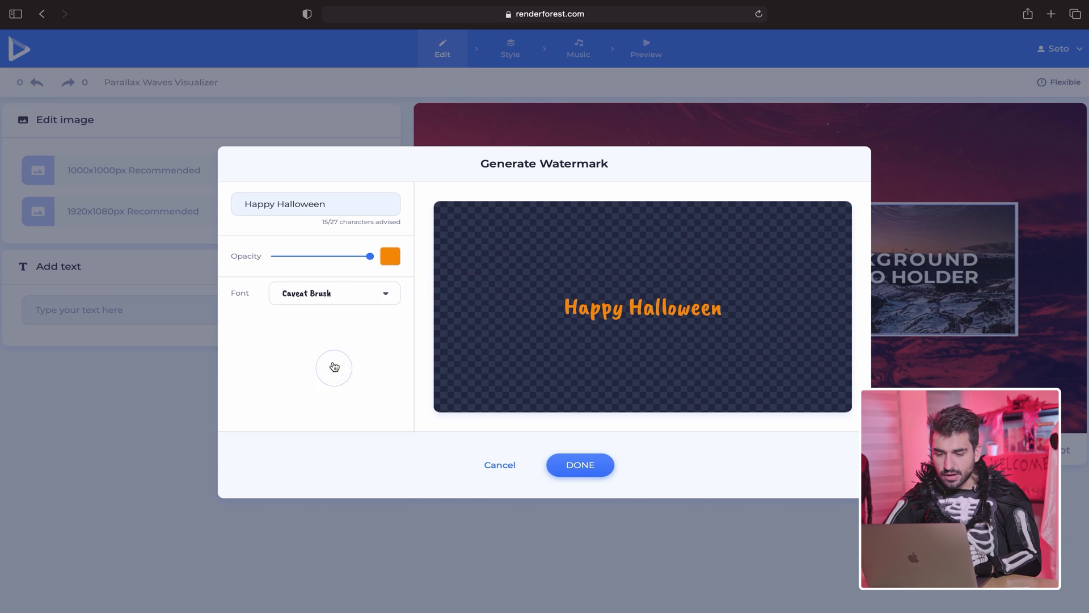
{"action": "left_click", "coordinate": [571, 462]}
{"action": "left_click", "coordinate": [582, 464]}
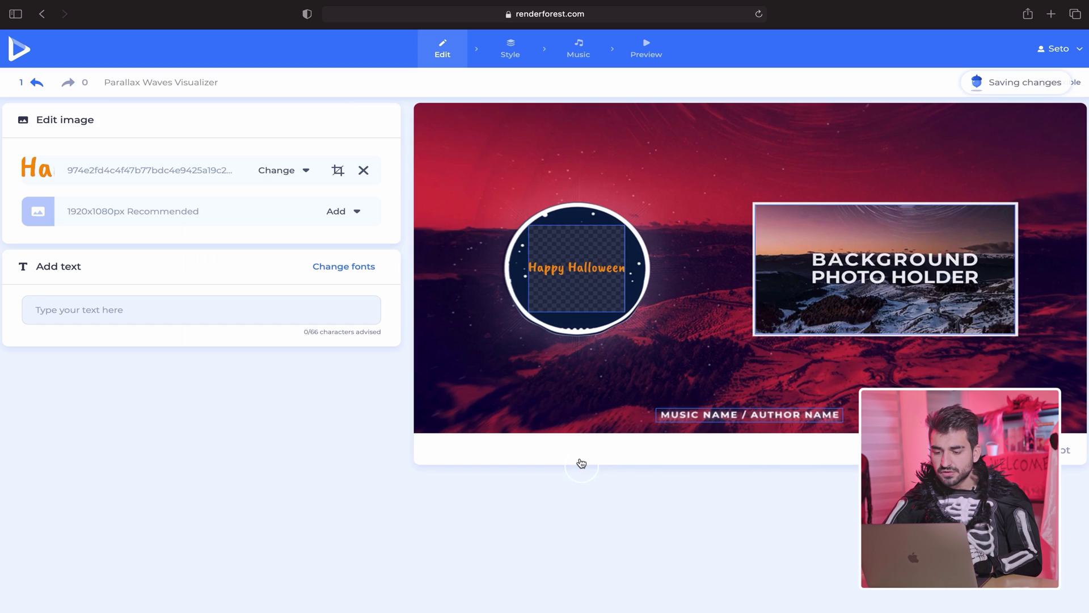
- Search stock images for 'Halloween candle' and page through the results
{"action": "left_click", "coordinate": [848, 275]}
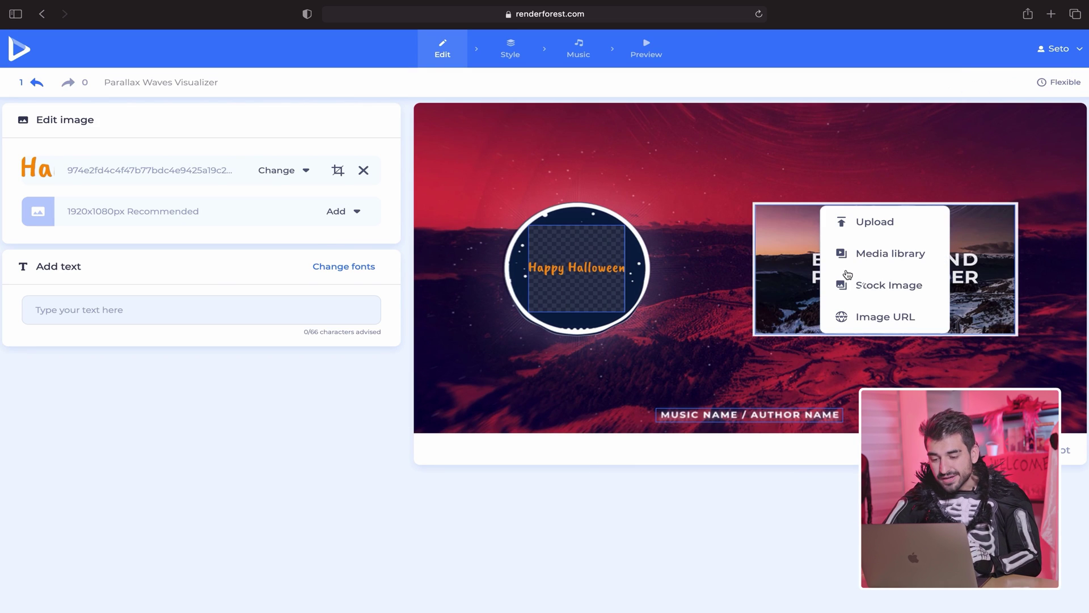
{"action": "left_click", "coordinate": [897, 293]}
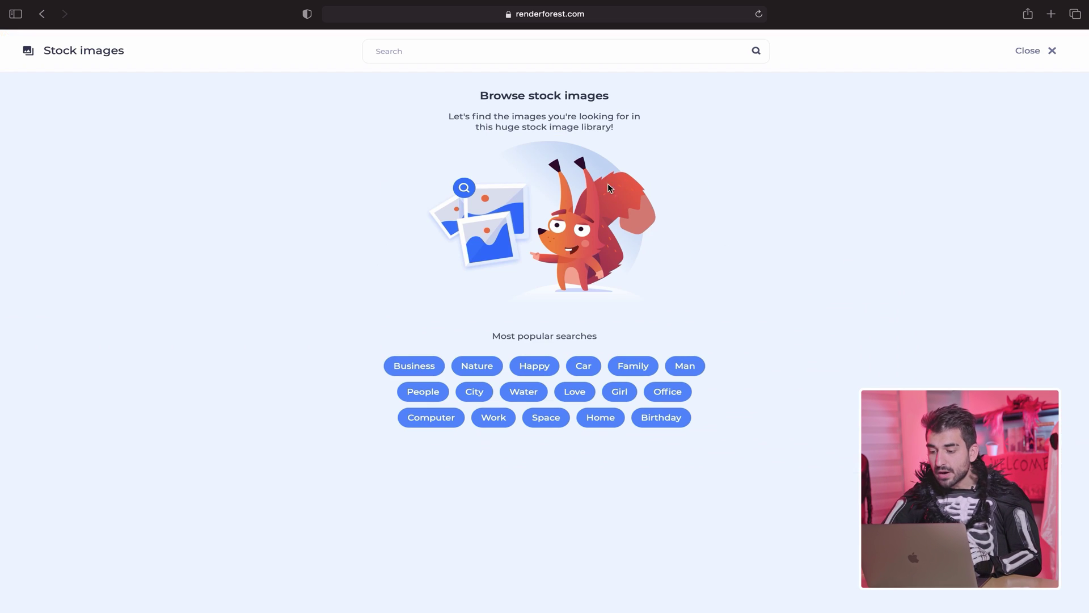
{"action": "left_click", "coordinate": [416, 54]}
{"action": "type", "text": "allo"}
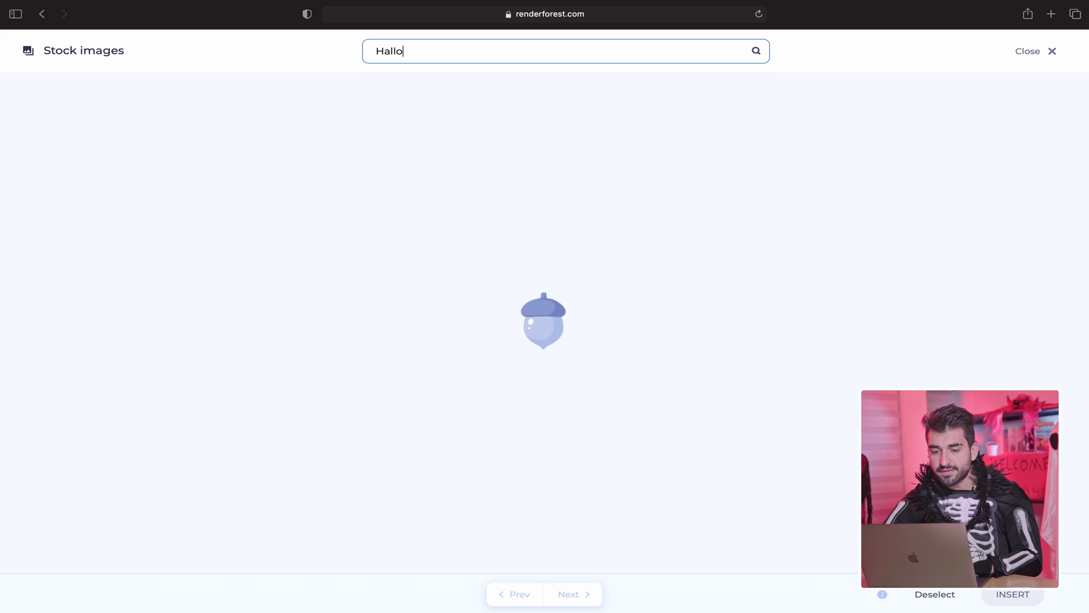
{"action": "type", "text": "ween candle"}
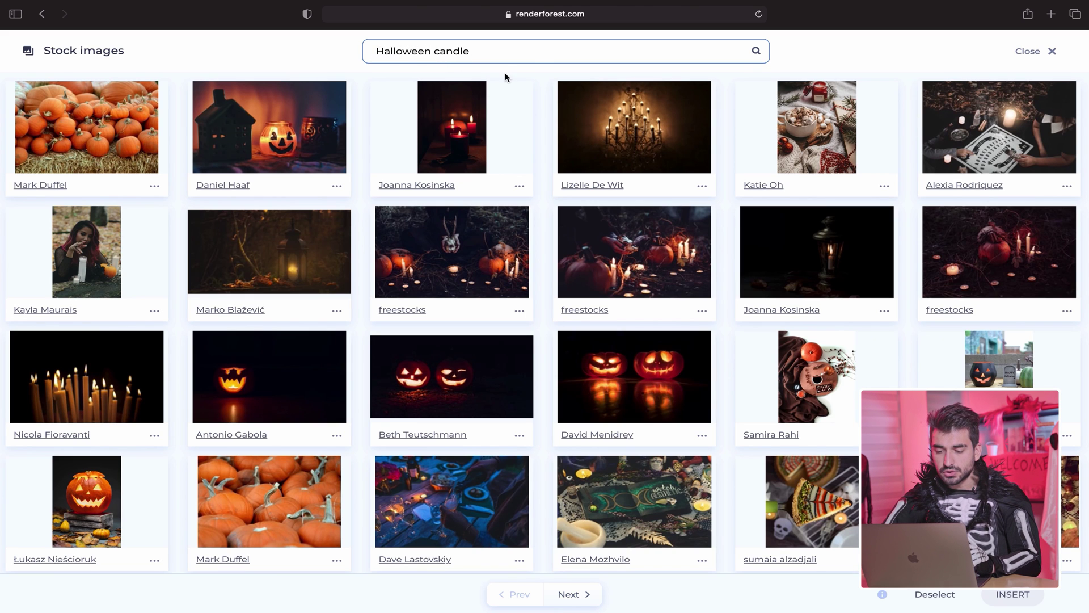
{"action": "left_click", "coordinate": [592, 593]}
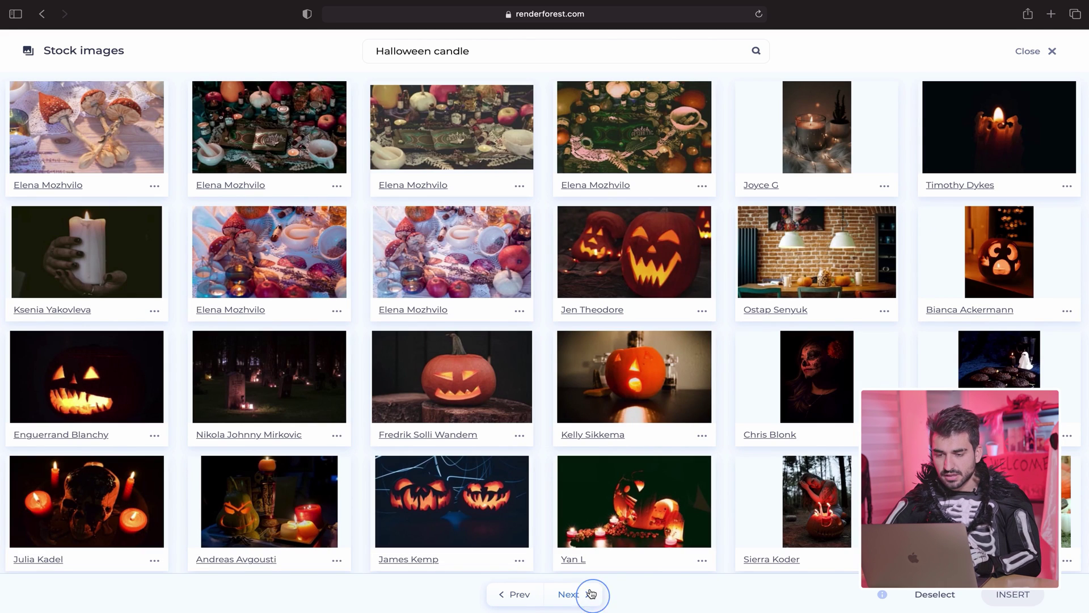
{"action": "left_click", "coordinate": [592, 594]}
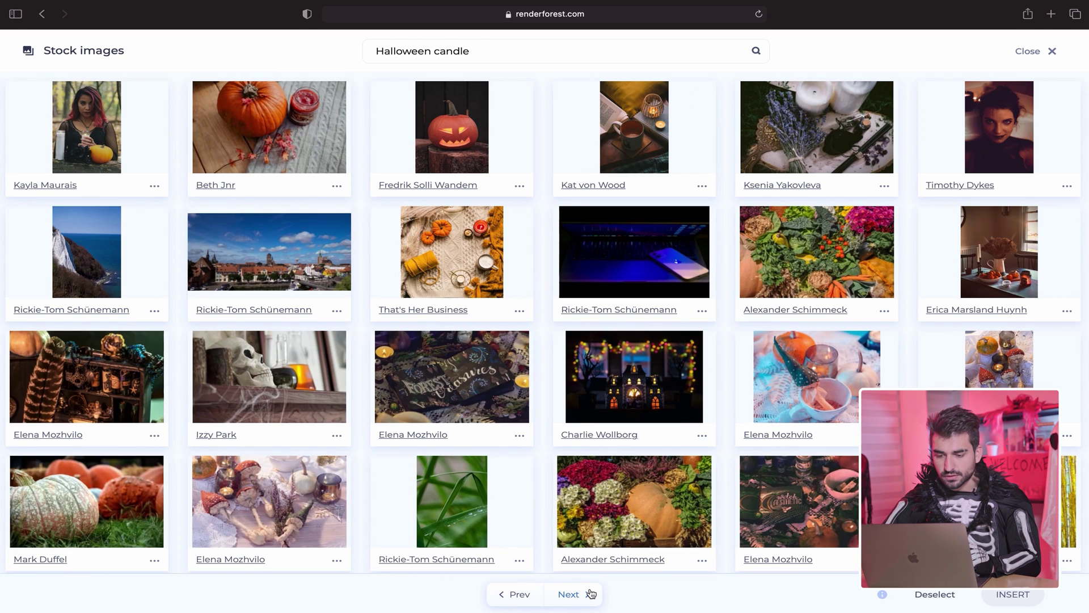
{"action": "left_click", "coordinate": [591, 594]}
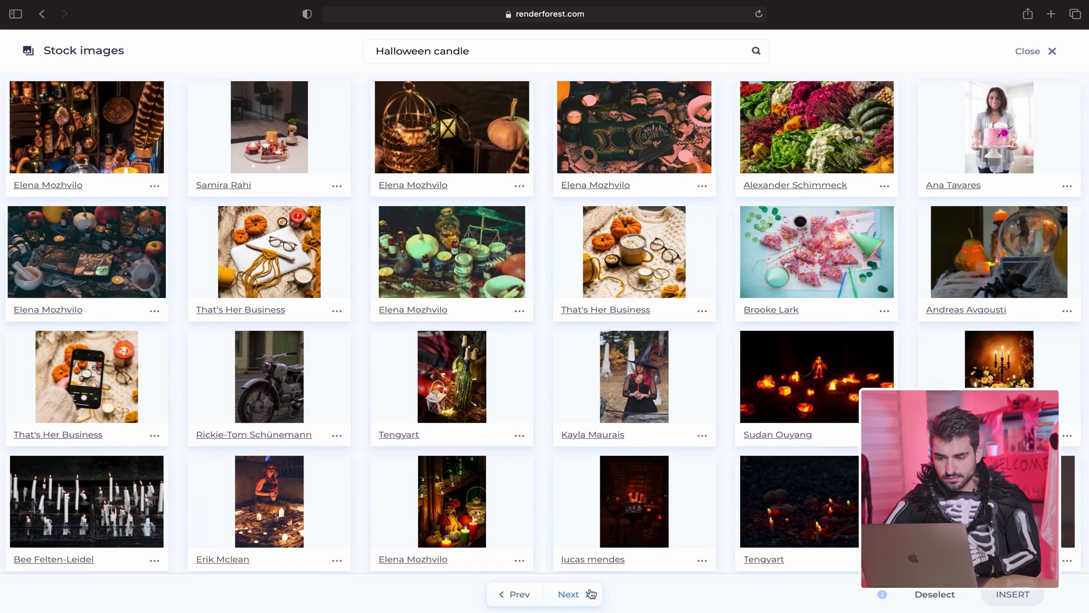
- Pick the rows-of-white-candles photo, nudge its crop upward, and place it
{"action": "left_click", "coordinate": [133, 511]}
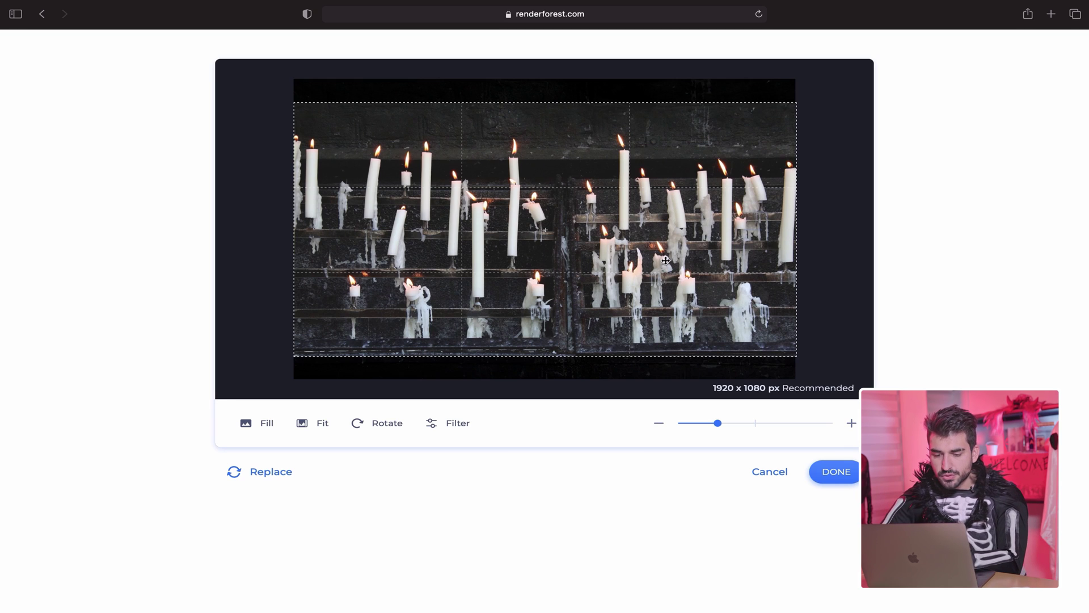
{"action": "left_click_drag", "start_coordinate": [666, 260], "coordinate": [666, 258]}
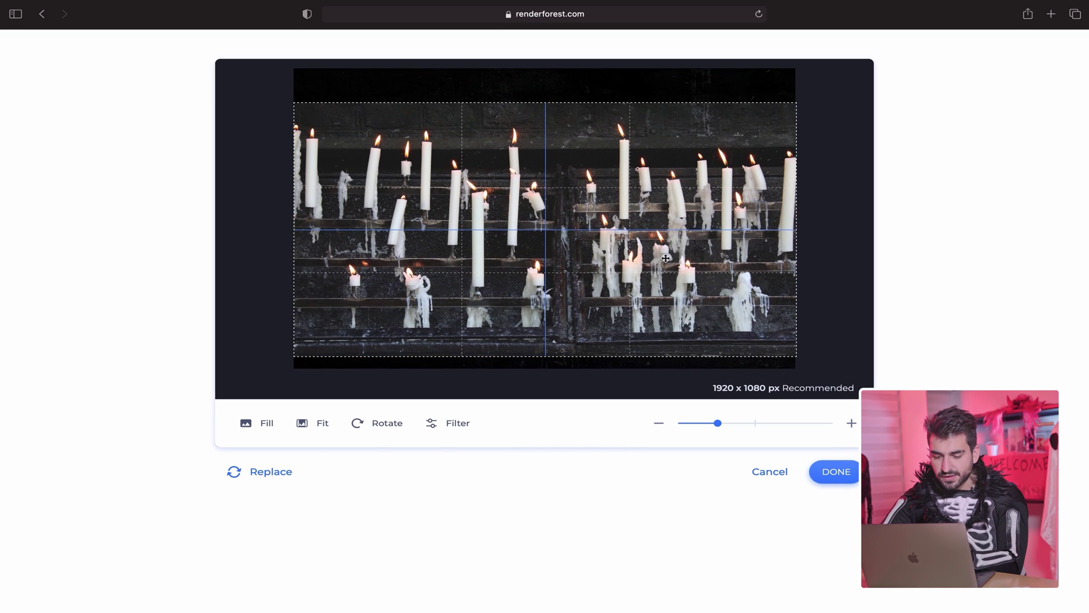
{"action": "left_click", "coordinate": [840, 470]}
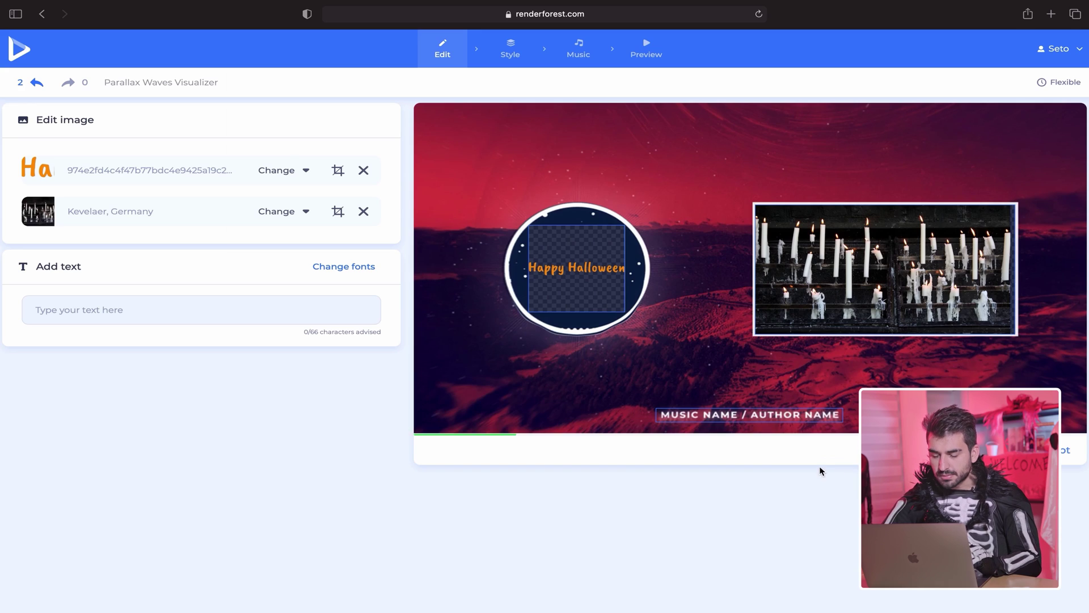
{"action": "left_click", "coordinate": [507, 61]}
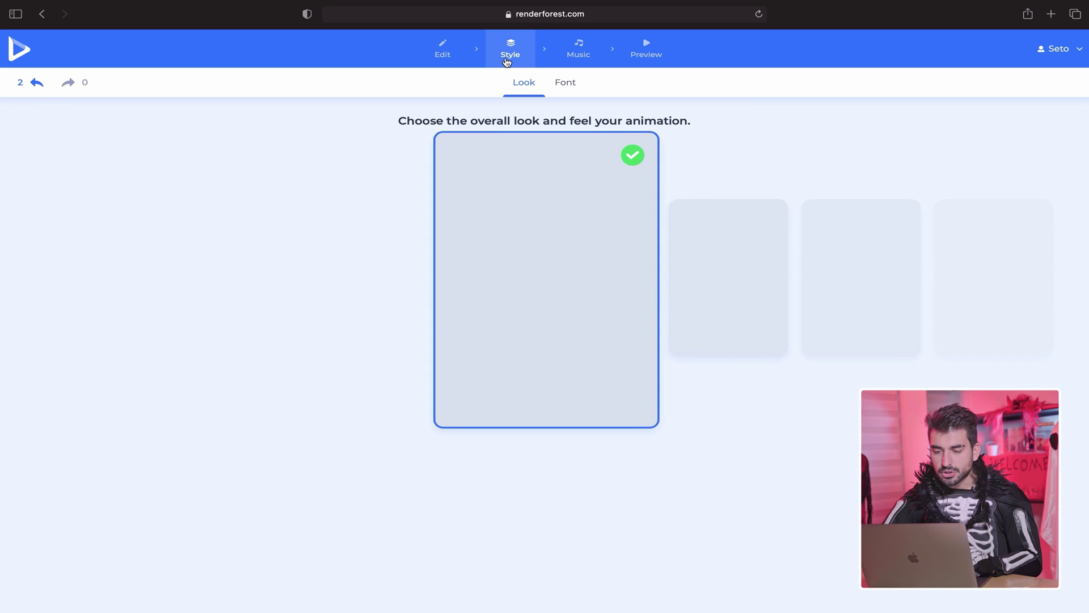
- Try other colour looks, then return the visualizer to red
{"action": "left_click", "coordinate": [729, 278]}
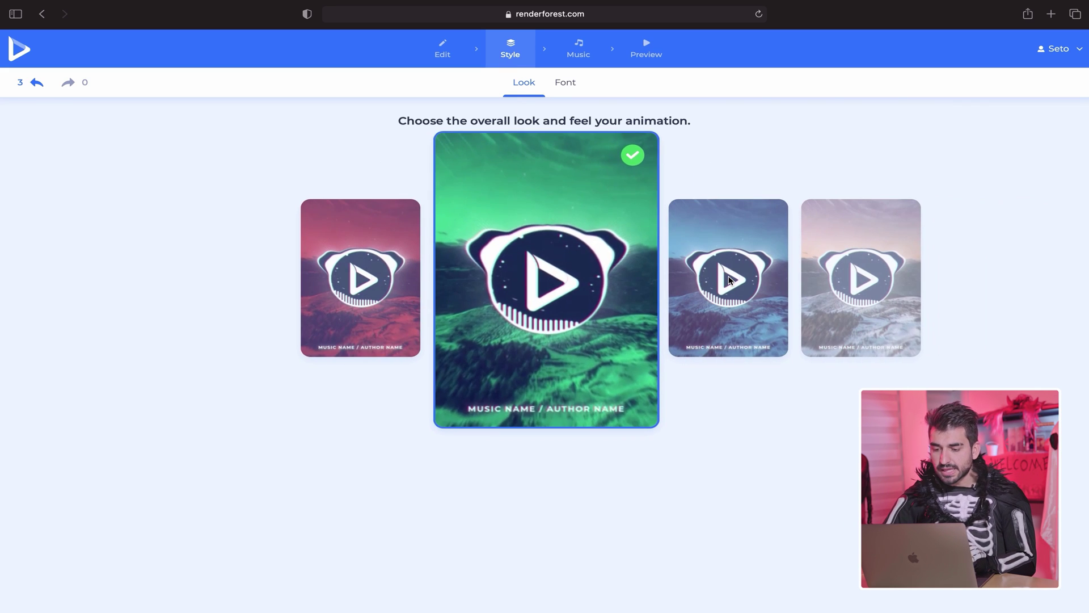
{"action": "left_click", "coordinate": [730, 279]}
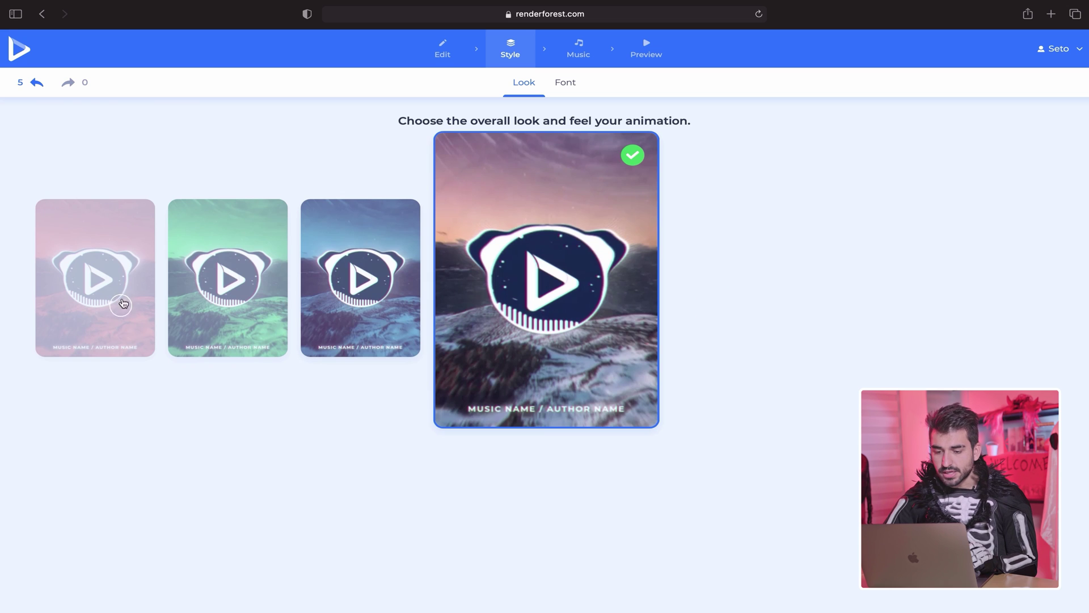
{"action": "left_click", "coordinate": [123, 303]}
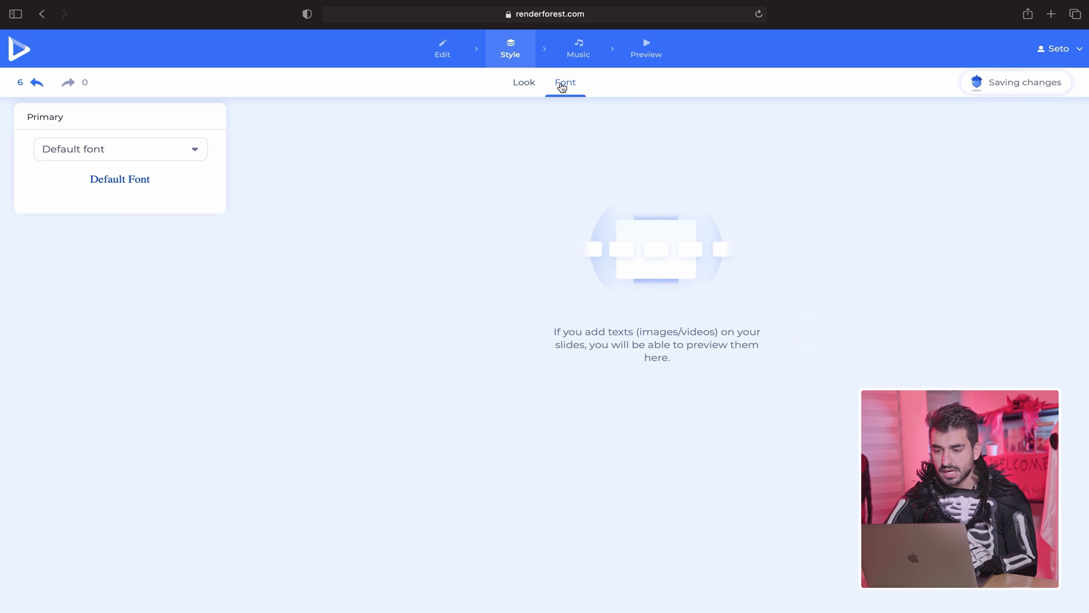
- Keep the default fonts and add Wicked_Cinema_Grimly_instrumental_3_47.mp3 as the music
{"action": "left_click", "coordinate": [189, 152]}
{"action": "left_click", "coordinate": [188, 152]}
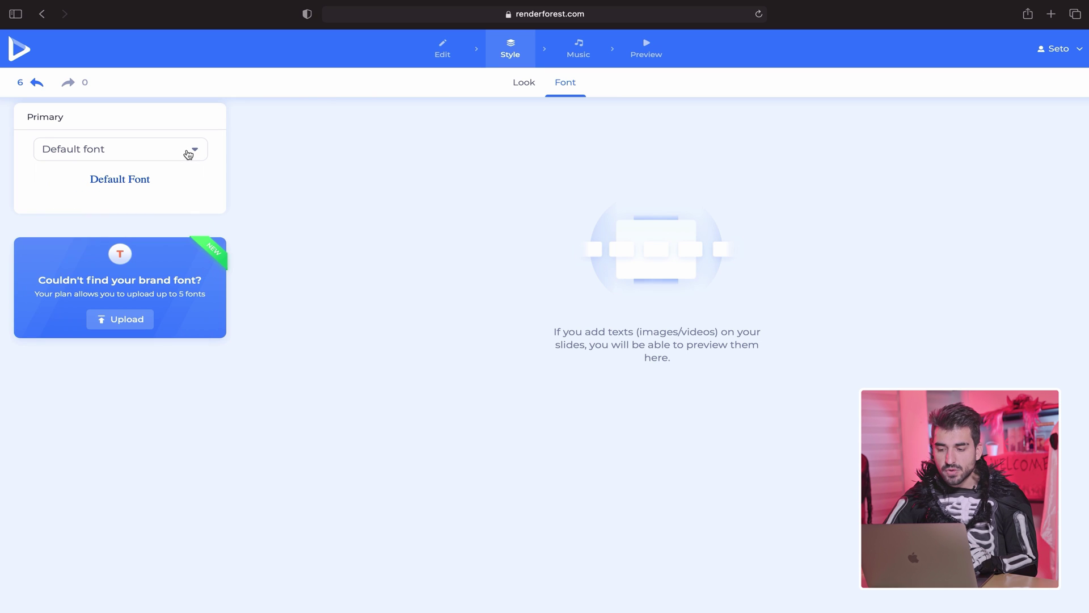
{"action": "left_click", "coordinate": [578, 51]}
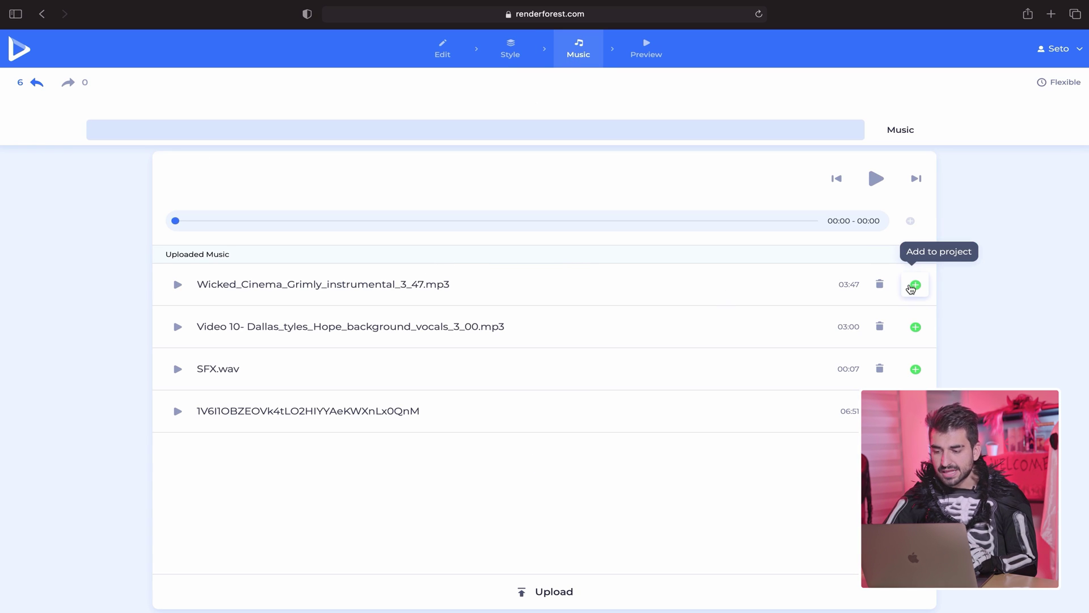
{"action": "left_click", "coordinate": [911, 288]}
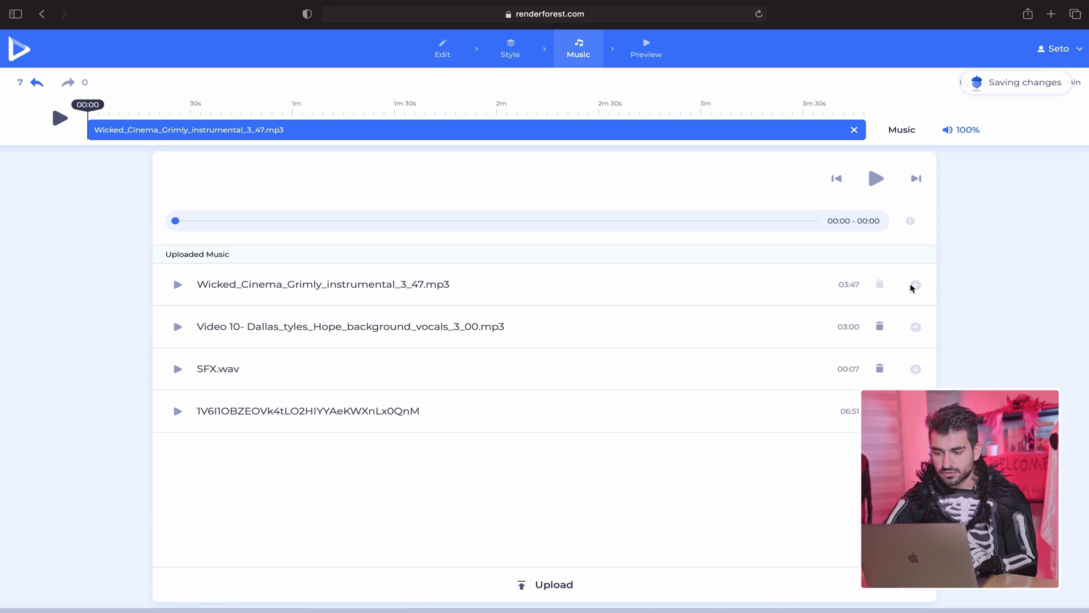
- Generate the free 360p preview and play it briefly
{"action": "left_click", "coordinate": [646, 56]}
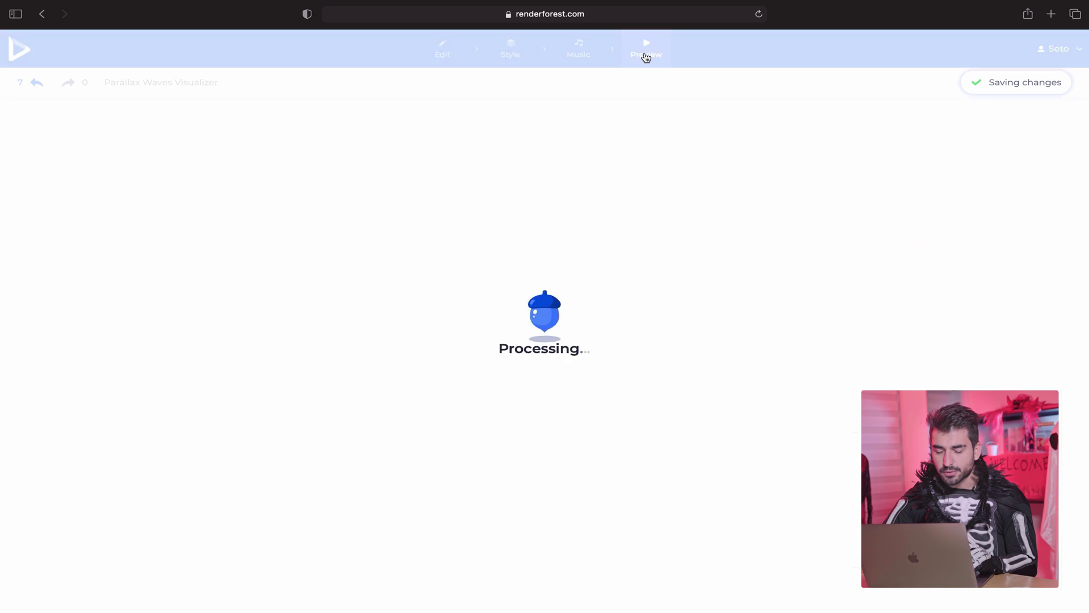
{"action": "left_click", "coordinate": [485, 270]}
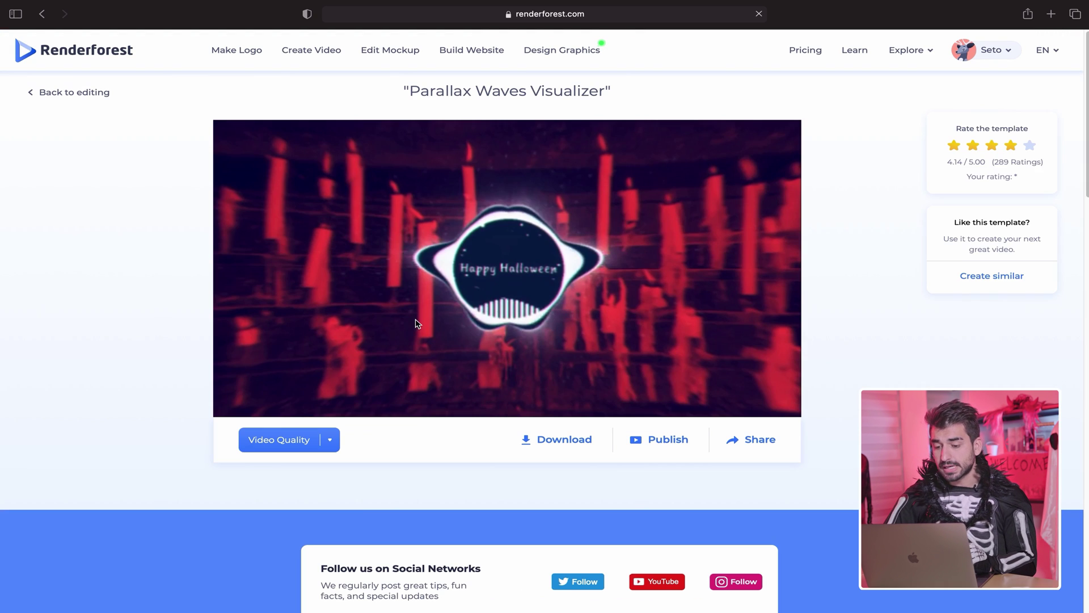
{"action": "left_click", "coordinate": [234, 389]}
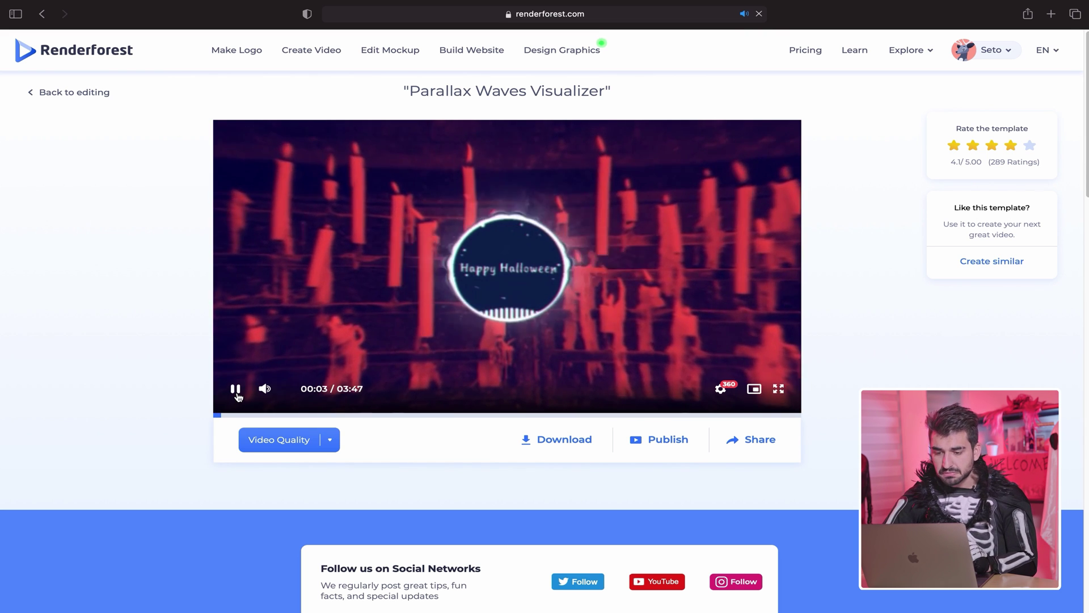
{"action": "left_click", "coordinate": [236, 392]}
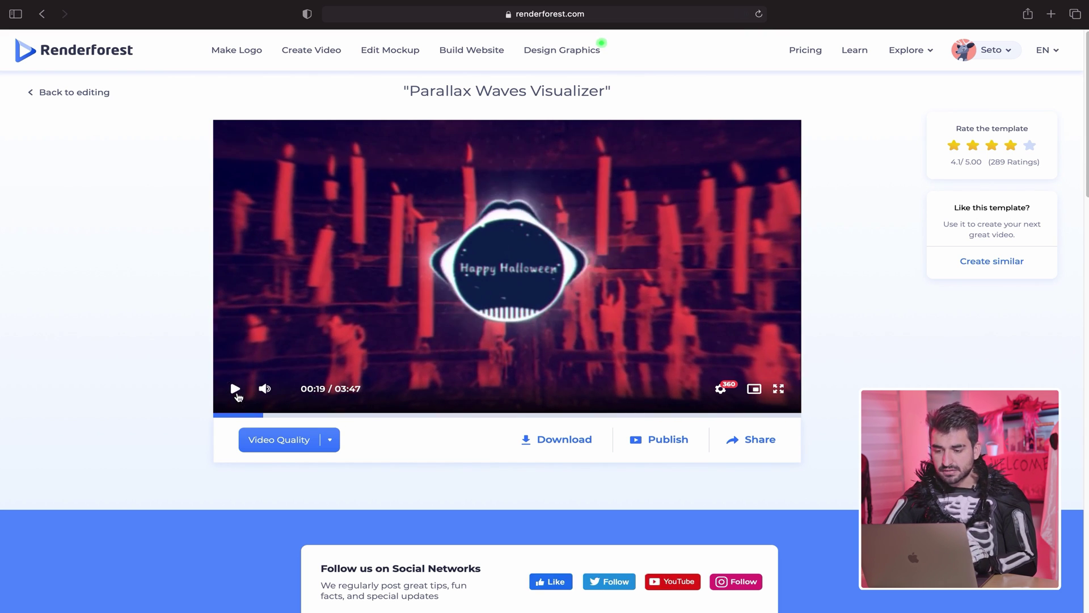
- Look over the publishing and sharing options, then choose HD 1080 export quality
{"action": "left_click", "coordinate": [328, 437]}
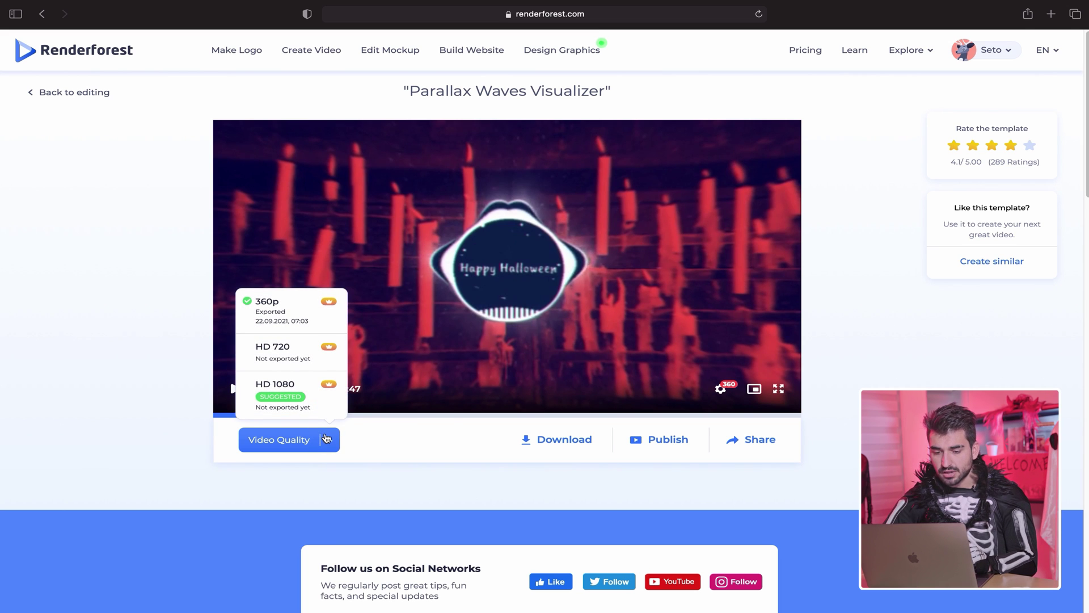
{"action": "left_click", "coordinate": [327, 438]}
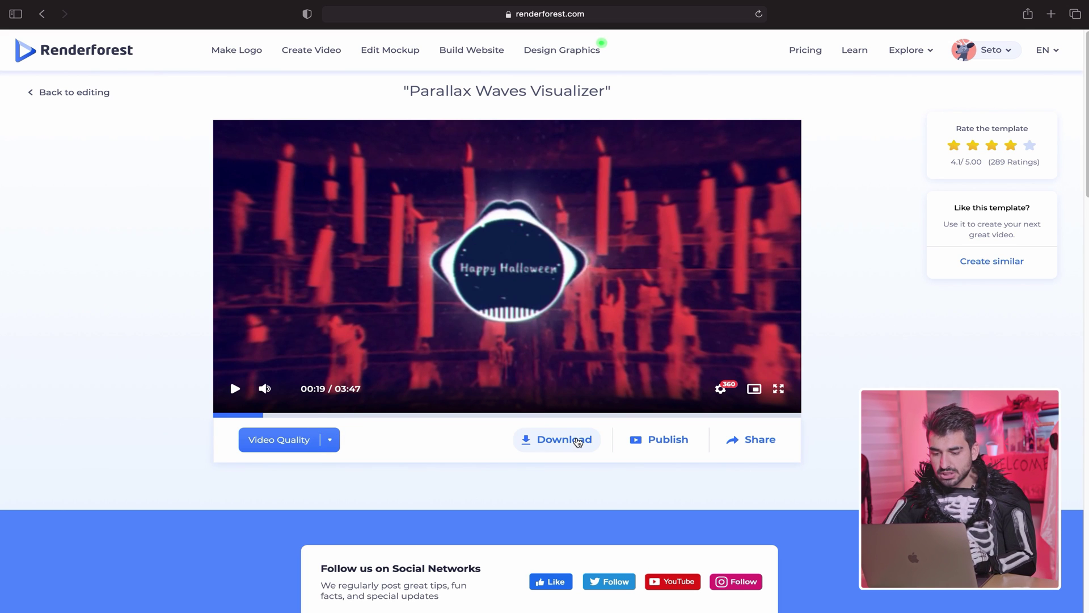
{"action": "left_click", "coordinate": [657, 445]}
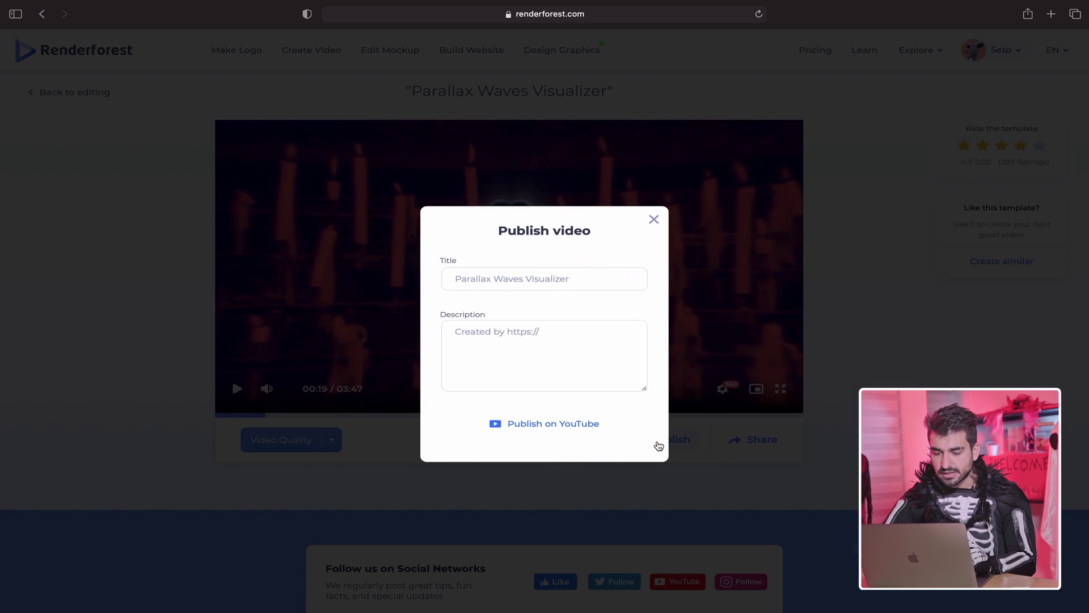
{"action": "left_click", "coordinate": [654, 220]}
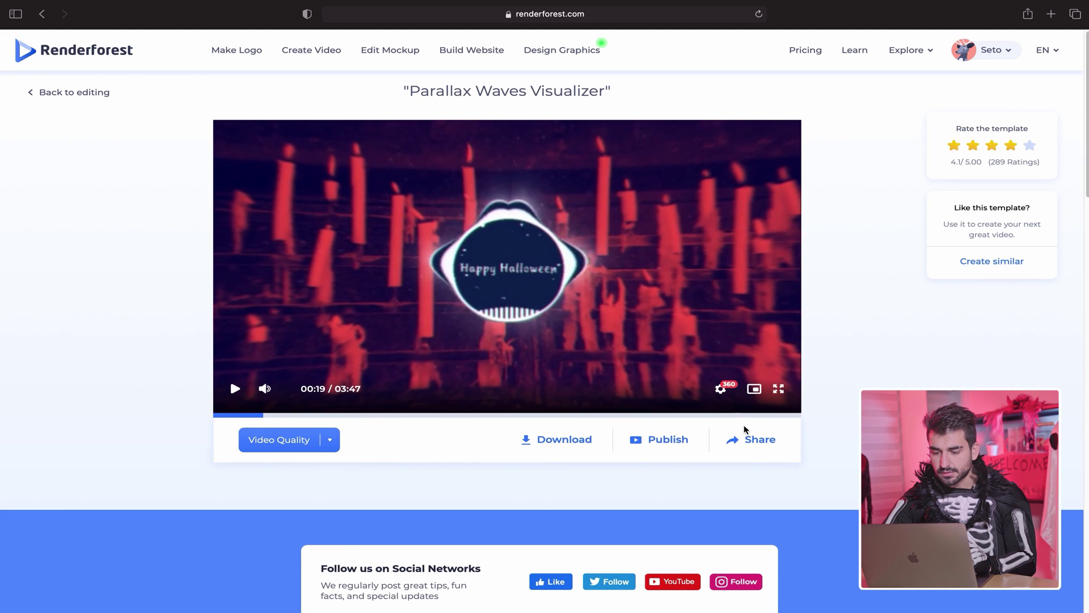
{"action": "left_click", "coordinate": [749, 445]}
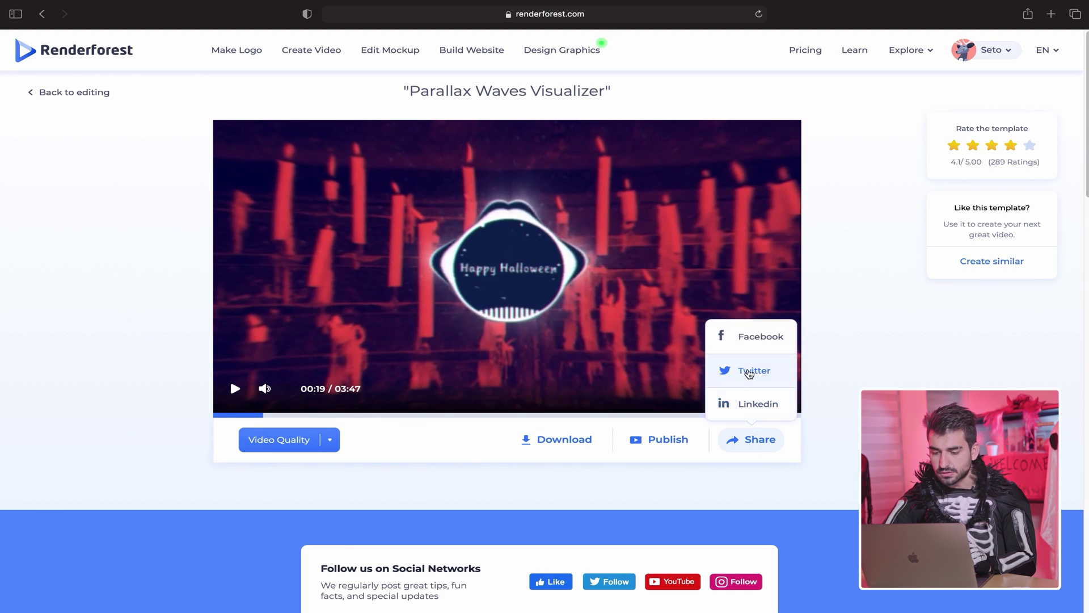
{"action": "left_click", "coordinate": [570, 490]}
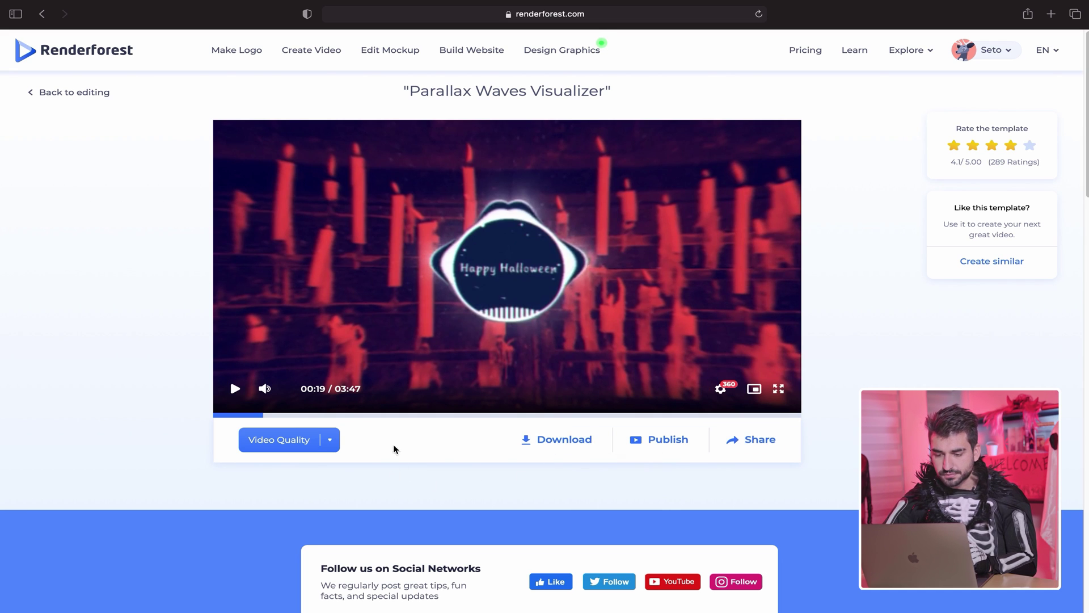
{"action": "left_click", "coordinate": [329, 440]}
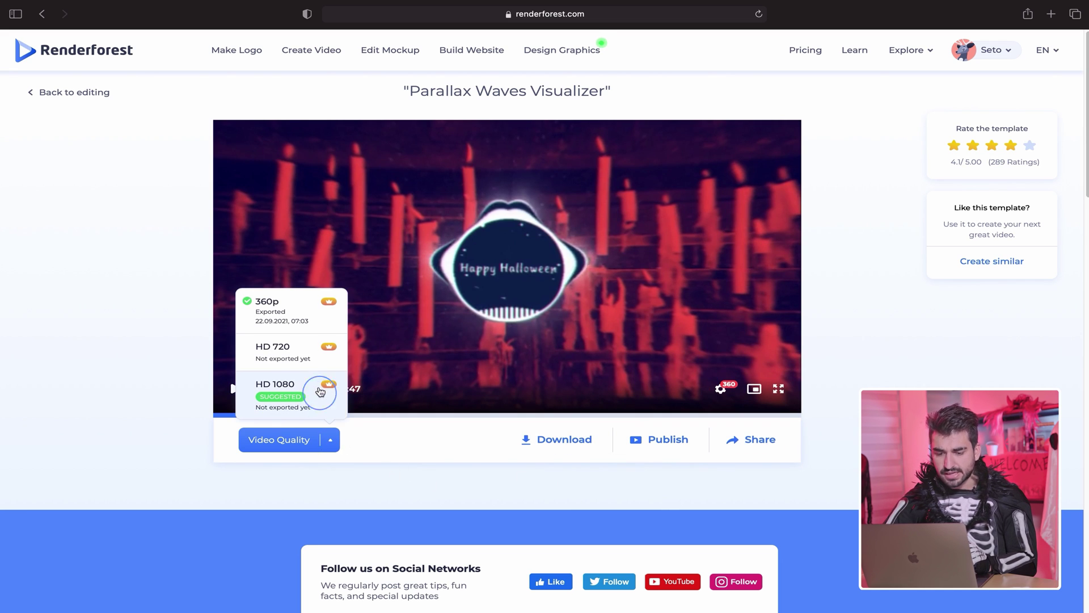
{"action": "left_click", "coordinate": [321, 391]}
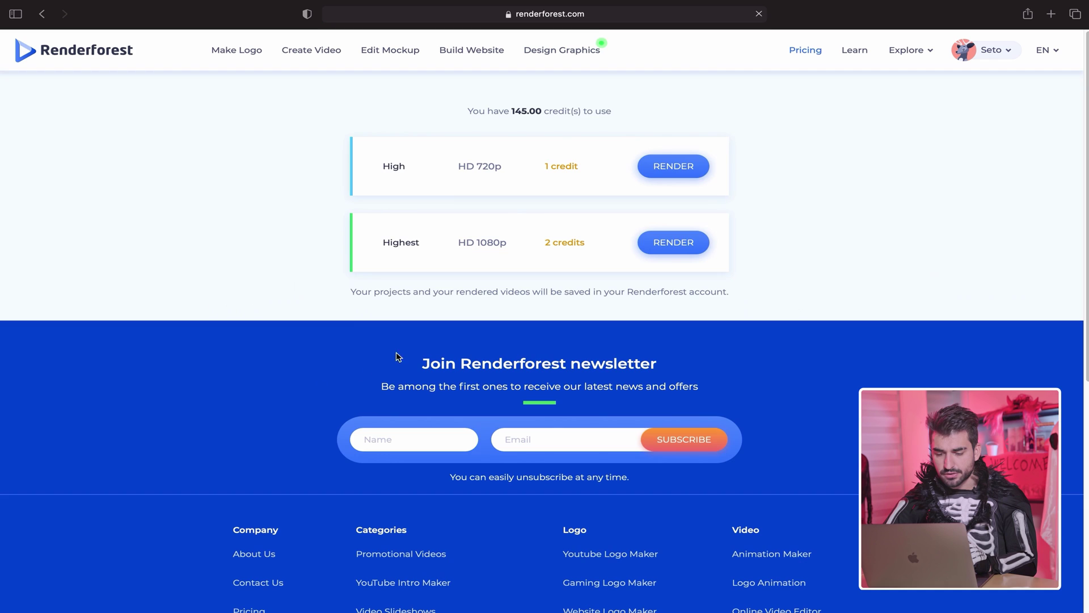
- Render at Highest quality, download output_HD360-2.mp4, and preview it in QuickTime
{"action": "left_click", "coordinate": [676, 244]}
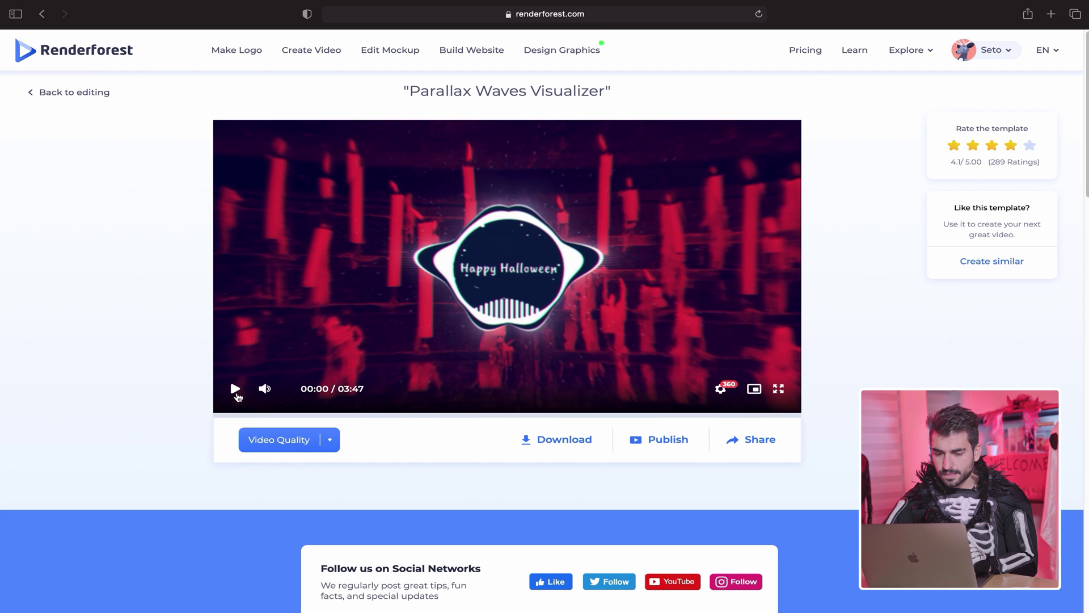
{"action": "left_click", "coordinate": [562, 447]}
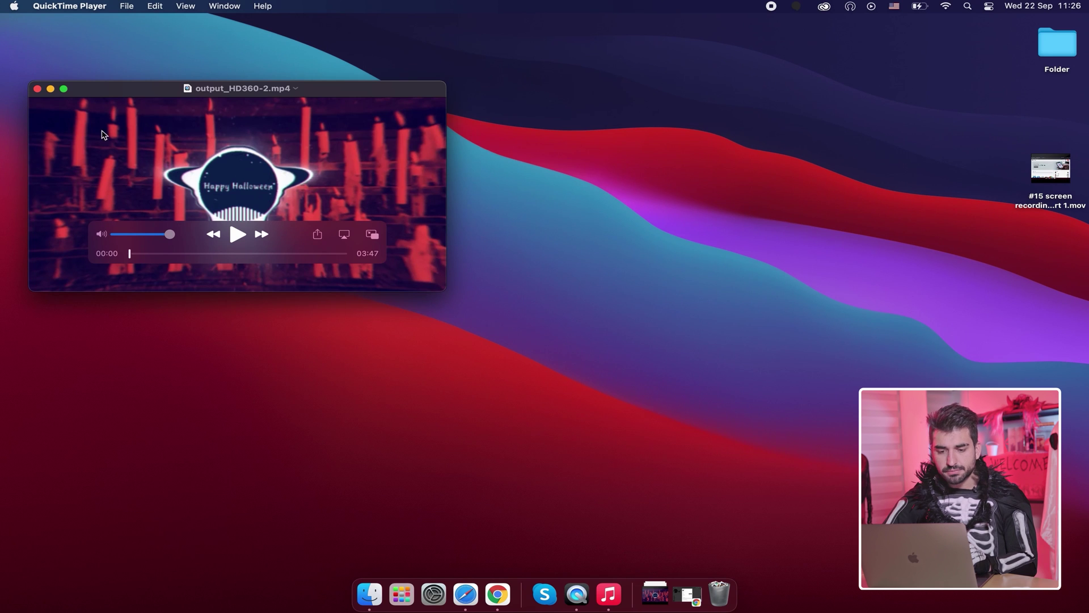
{"action": "key", "text": "super+equal"}
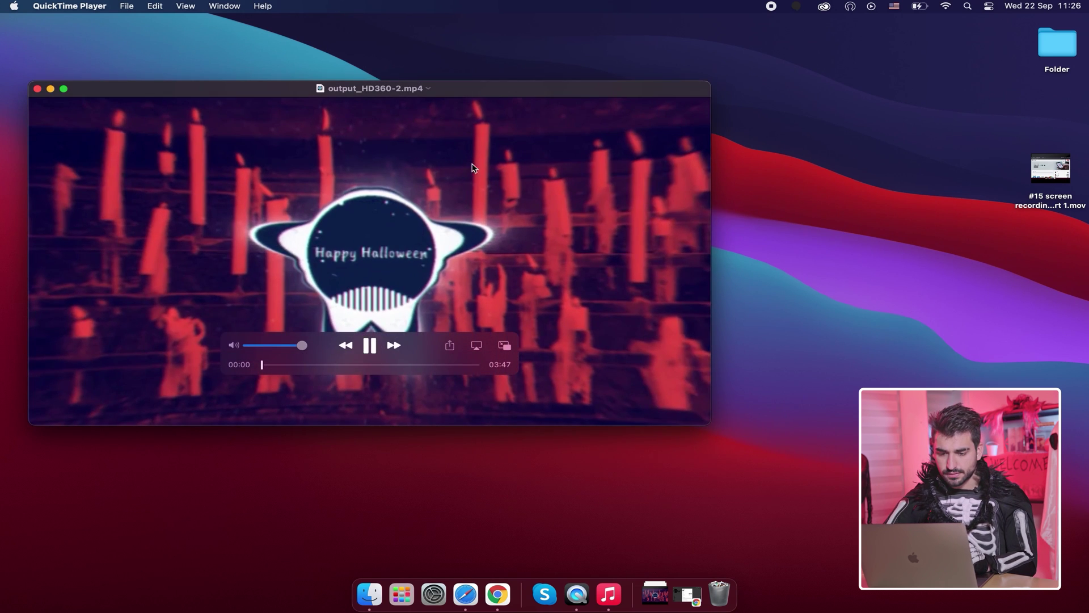
{"action": "left_click_drag", "start_coordinate": [448, 98], "coordinate": [471, 99]}
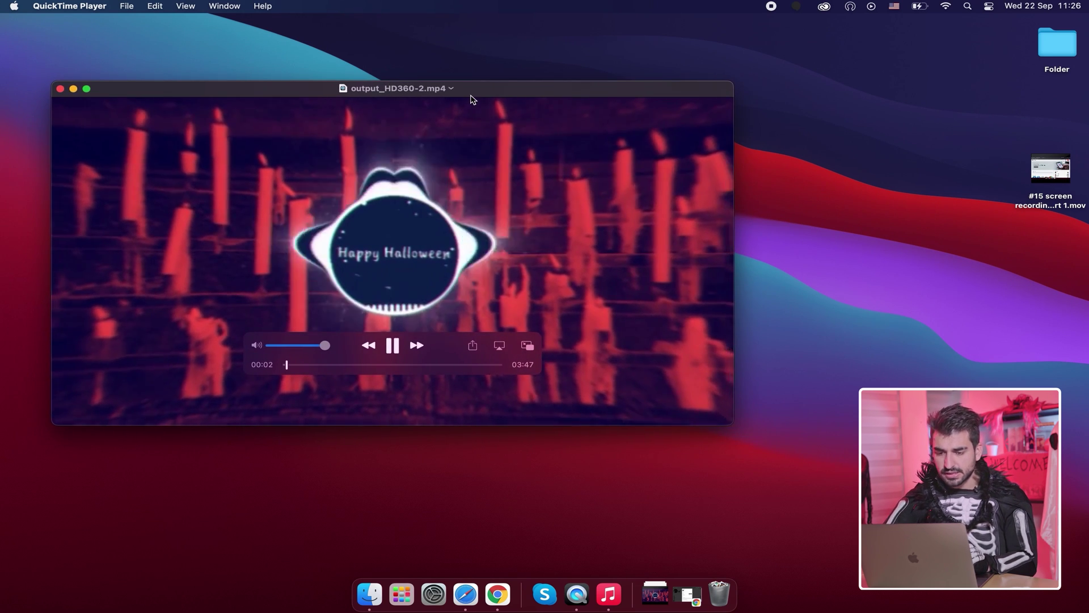
{"action": "key", "text": "space"}
{"action": "left_click", "coordinate": [60, 90]}
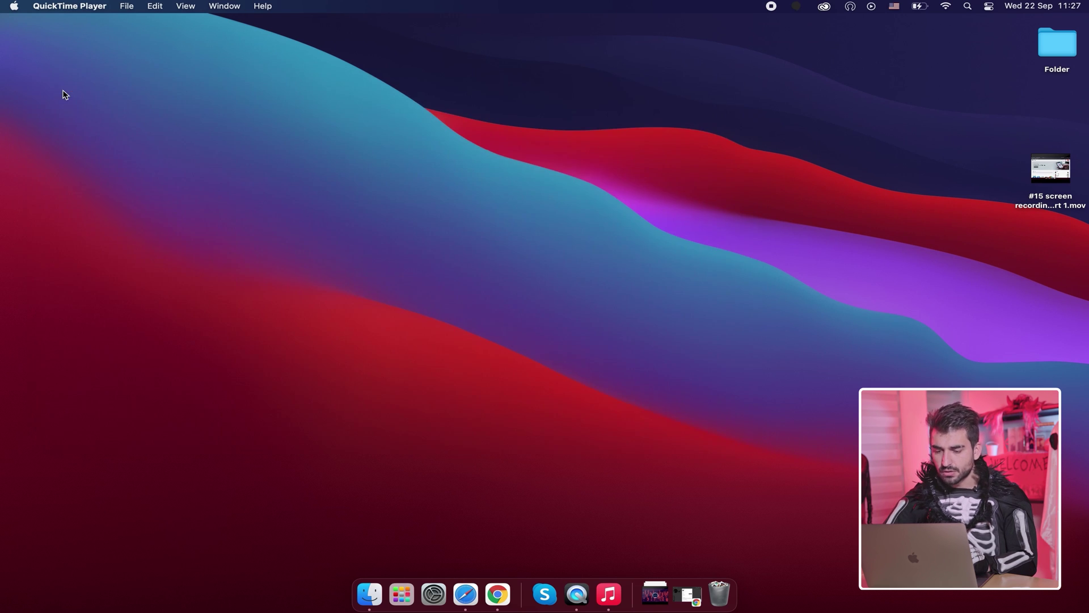
- Find the Minimal Frames Slideshow among Renderforest's slideshow templates
{"action": "left_click", "coordinate": [688, 593]}
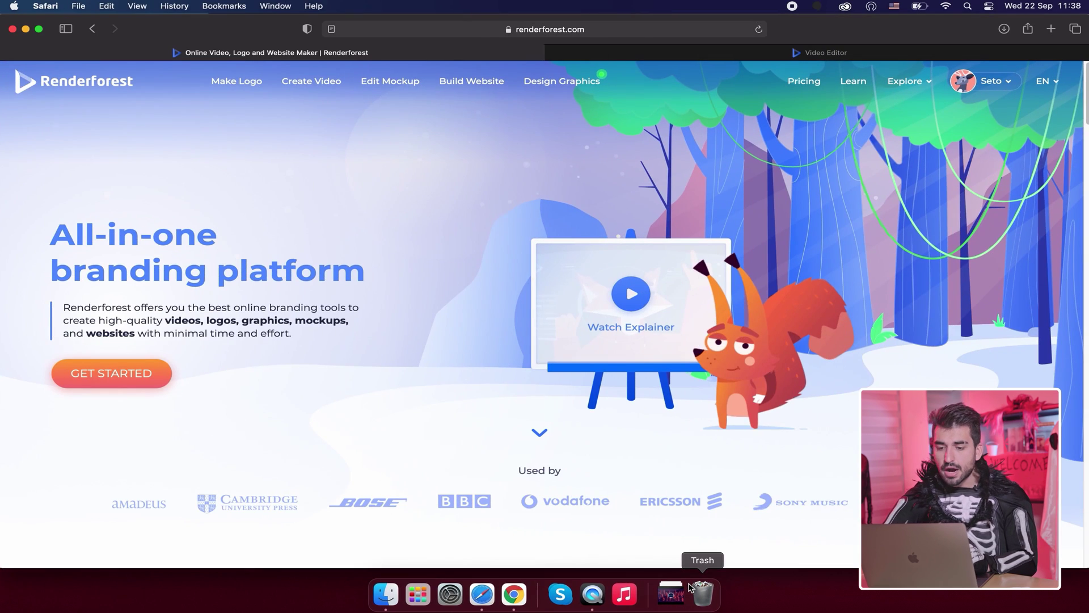
{"action": "left_click", "coordinate": [311, 81]}
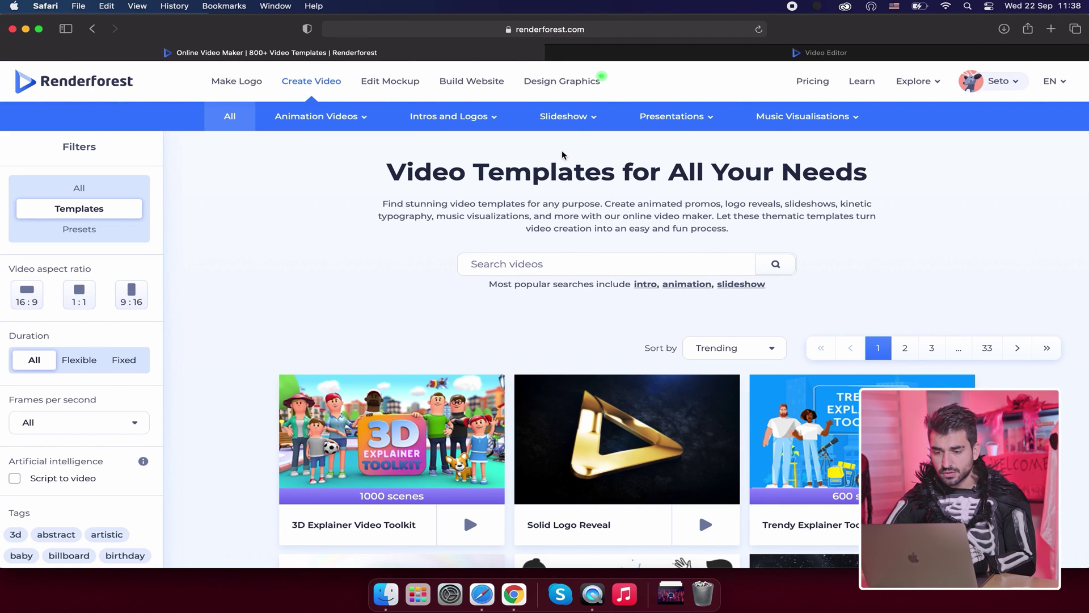
{"action": "left_click", "coordinate": [577, 131]}
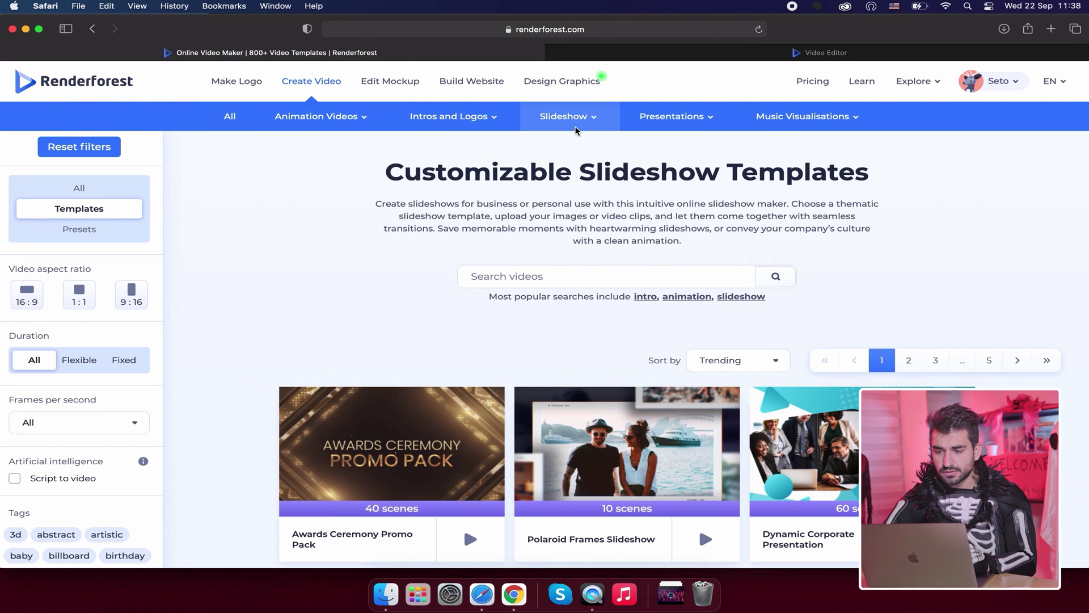
{"action": "left_click", "coordinate": [561, 276]}
{"action": "type", "text": "minim"}
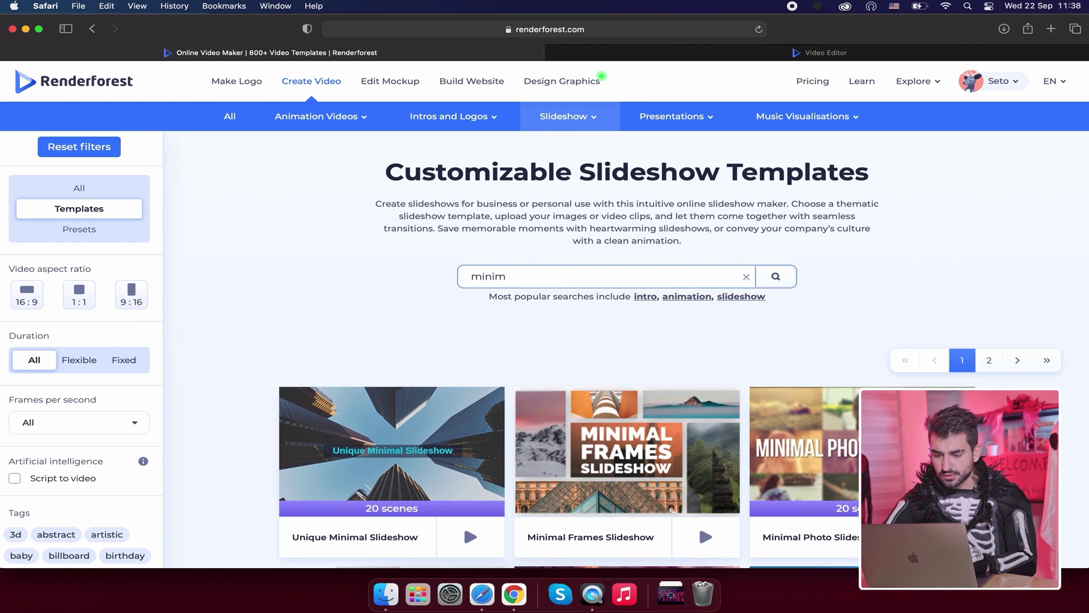
{"action": "scroll", "coordinate": [541, 335], "scroll_direction": "down", "scroll_amount": 3}
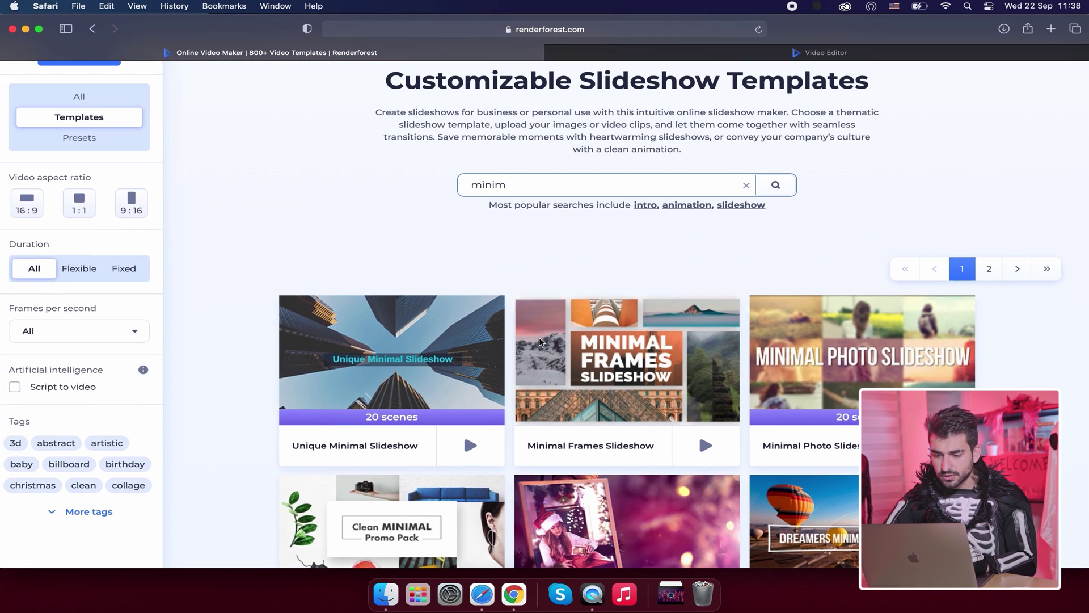
{"action": "left_click", "coordinate": [533, 444]}
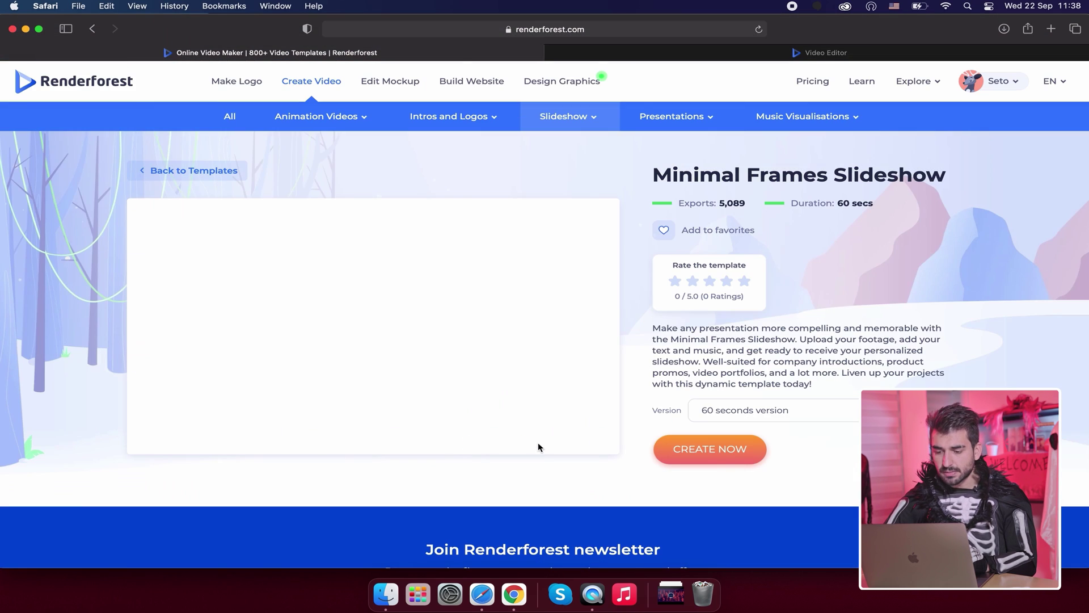
- Create a project from its 45-second version and switch to the edited slideshow tab
{"action": "left_click", "coordinate": [729, 419]}
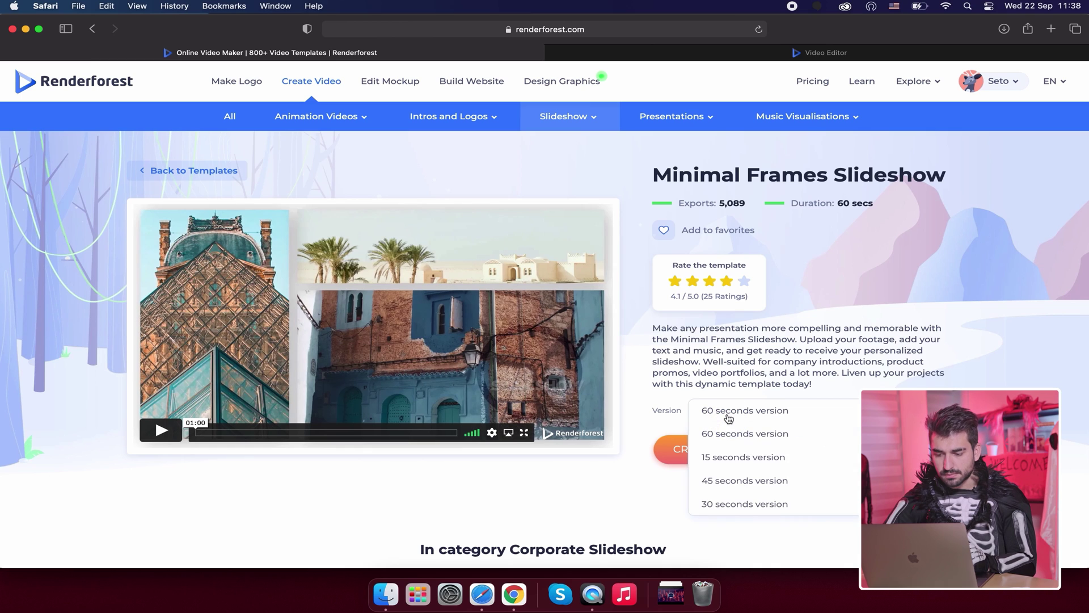
{"action": "left_click", "coordinate": [730, 479]}
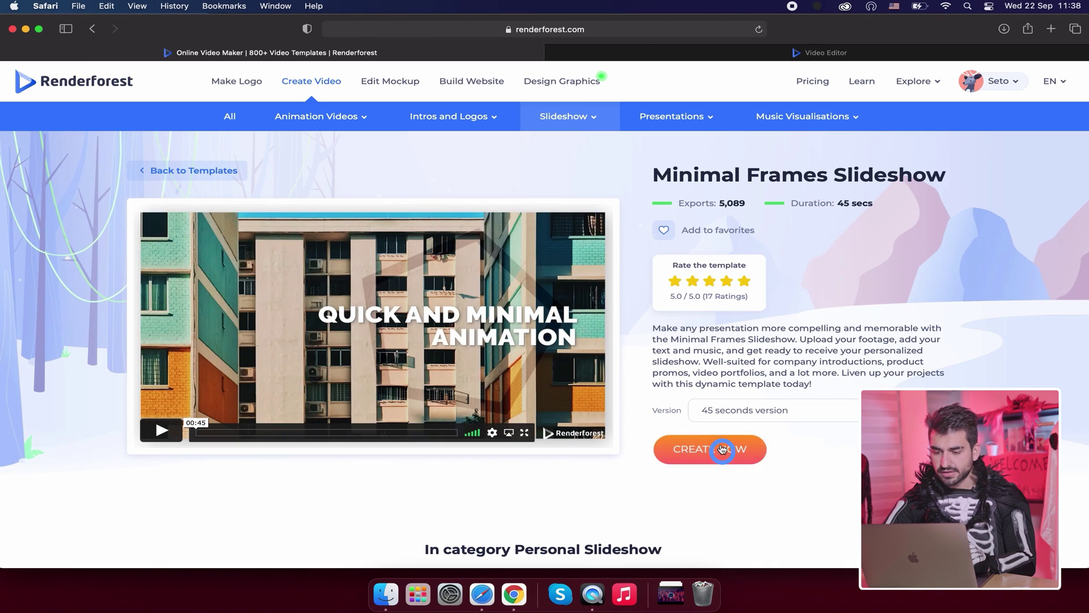
{"action": "left_click", "coordinate": [721, 451]}
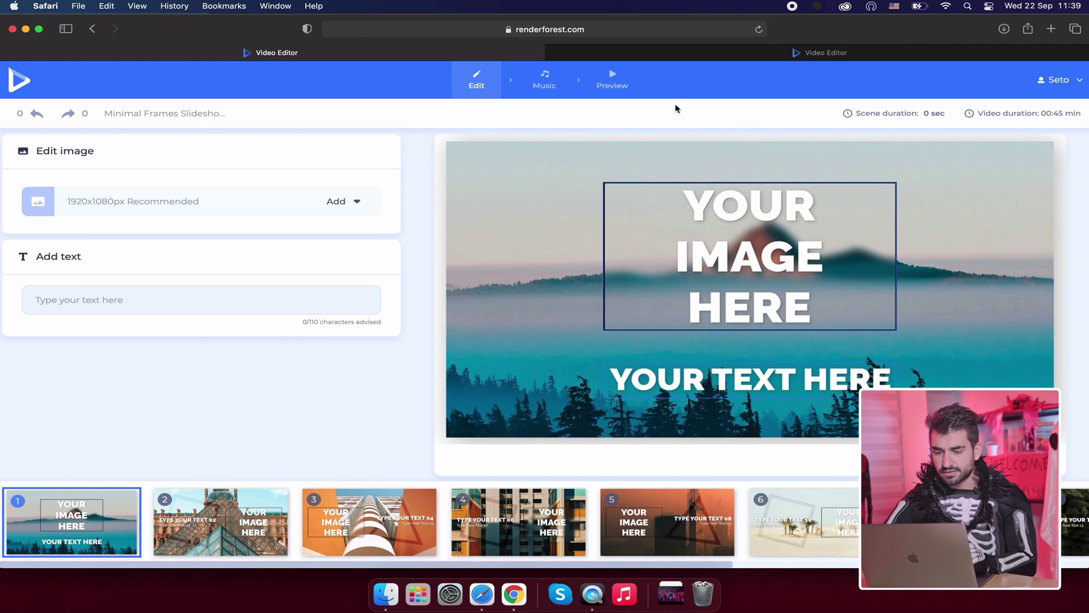
{"action": "left_click", "coordinate": [666, 60]}
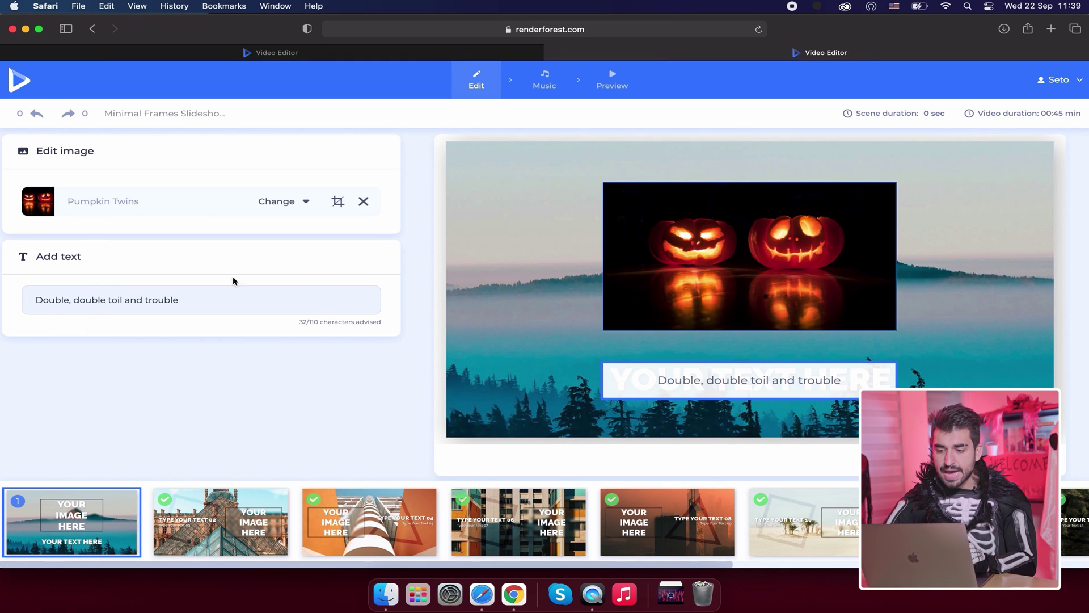
{"action": "left_click", "coordinate": [628, 238]}
- Search stock images for 'Halloween' and place the two glowing jack-o'-lanterns photo in scene 1
{"action": "left_click", "coordinate": [734, 275]}
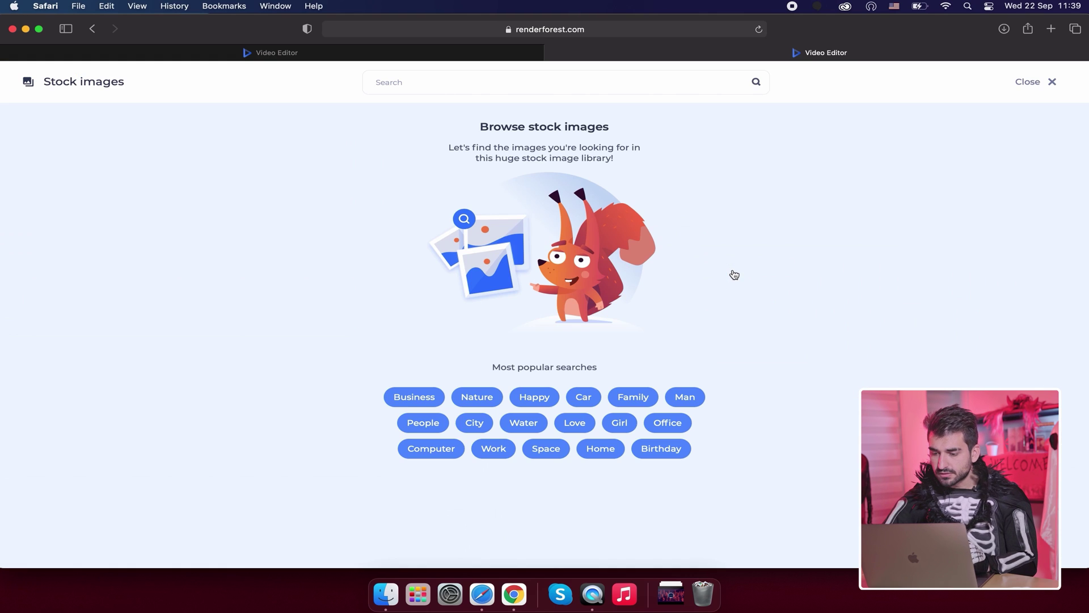
{"action": "left_click", "coordinate": [427, 83]}
{"action": "type", "text": "Halloween"}
{"action": "key", "text": "Return"}
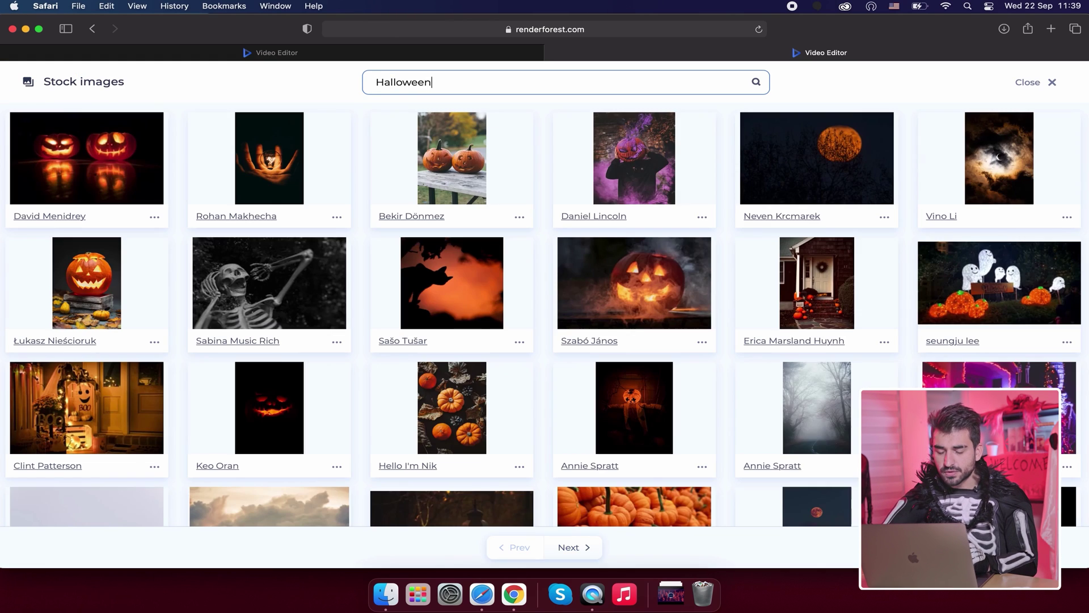
{"action": "left_click", "coordinate": [116, 170]}
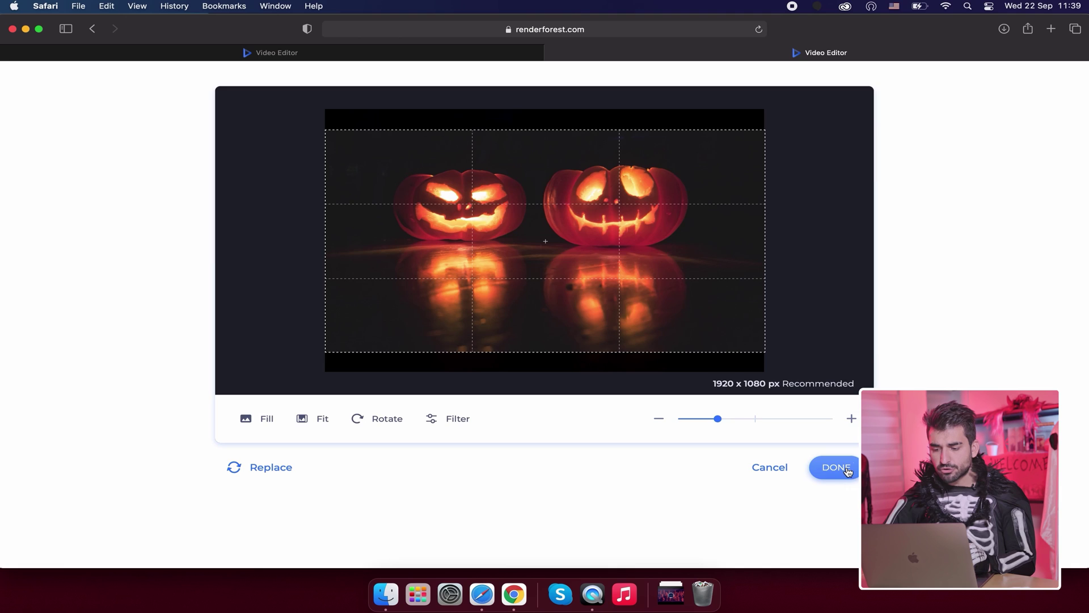
{"action": "left_click", "coordinate": [848, 471]}
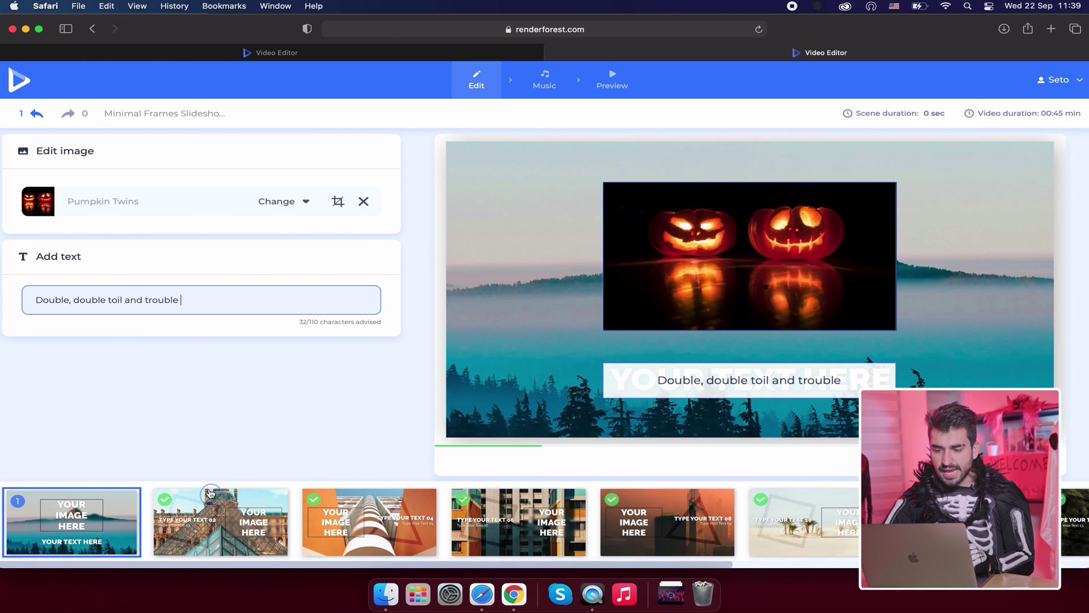
- Step through scenes 2 to 6 to review their content
{"action": "left_click", "coordinate": [210, 493]}
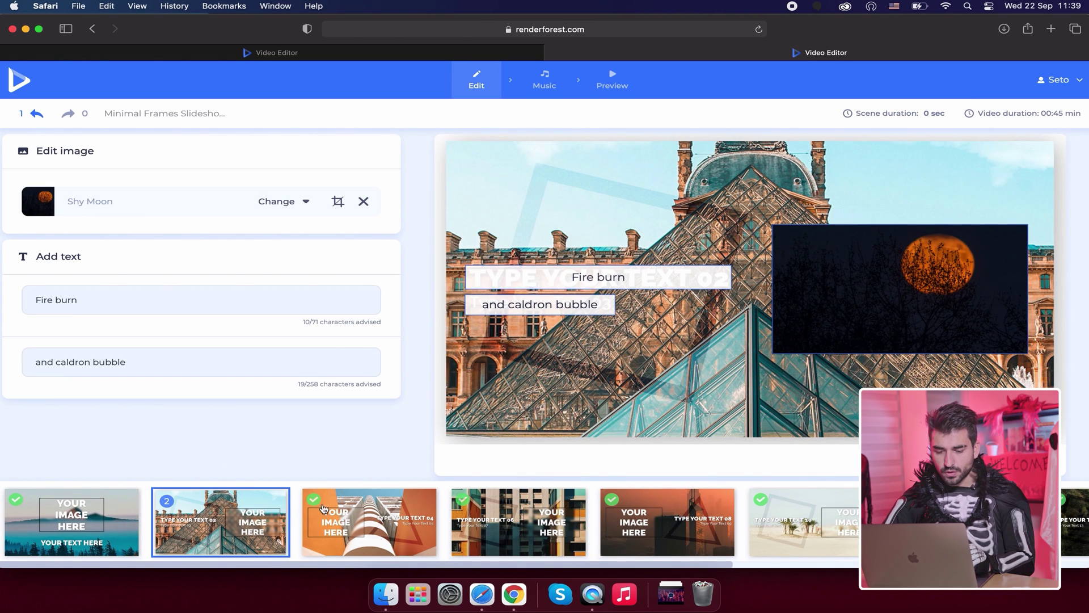
{"action": "left_click", "coordinate": [356, 504]}
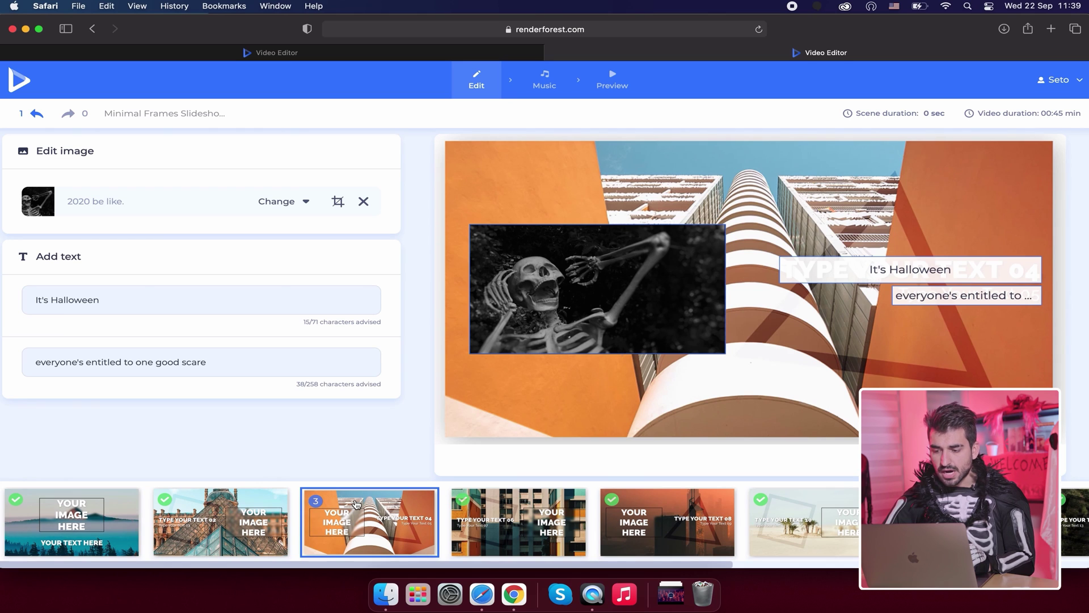
{"action": "left_click", "coordinate": [505, 509]}
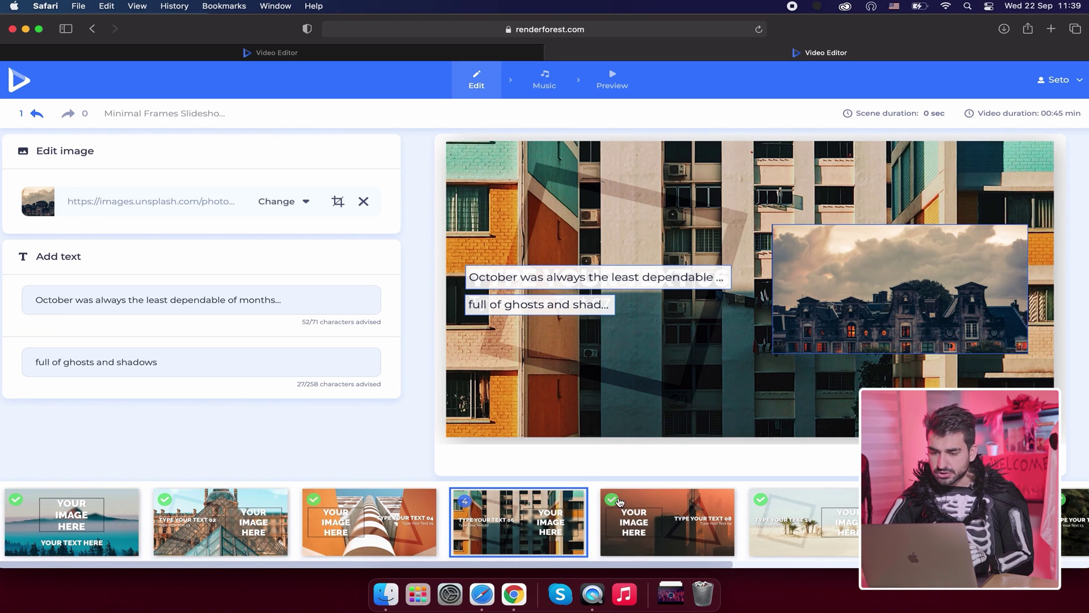
{"action": "left_click", "coordinate": [661, 507]}
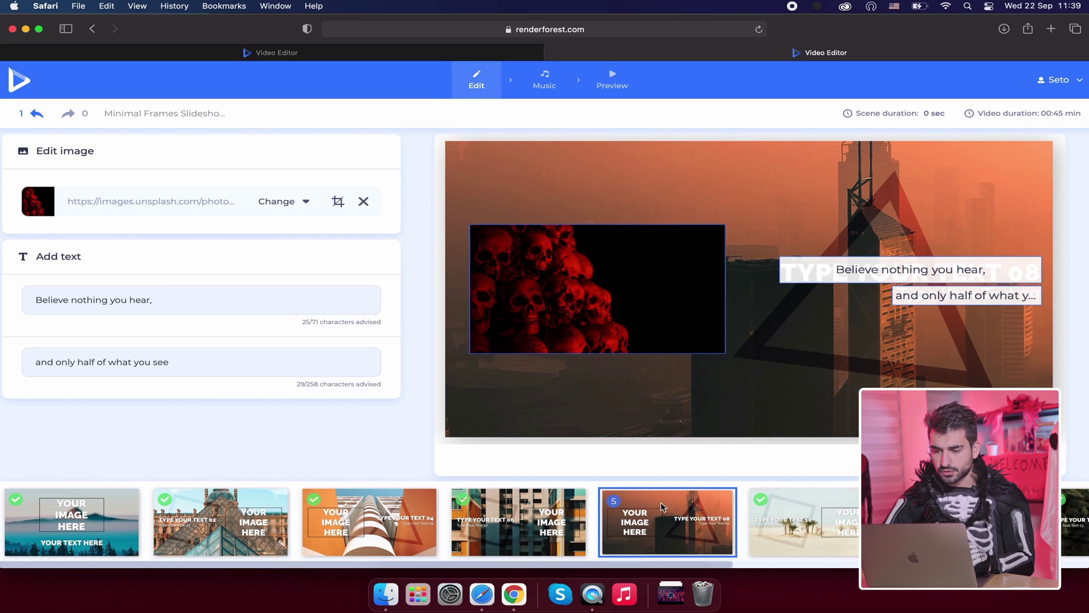
{"action": "left_click", "coordinate": [796, 508]}
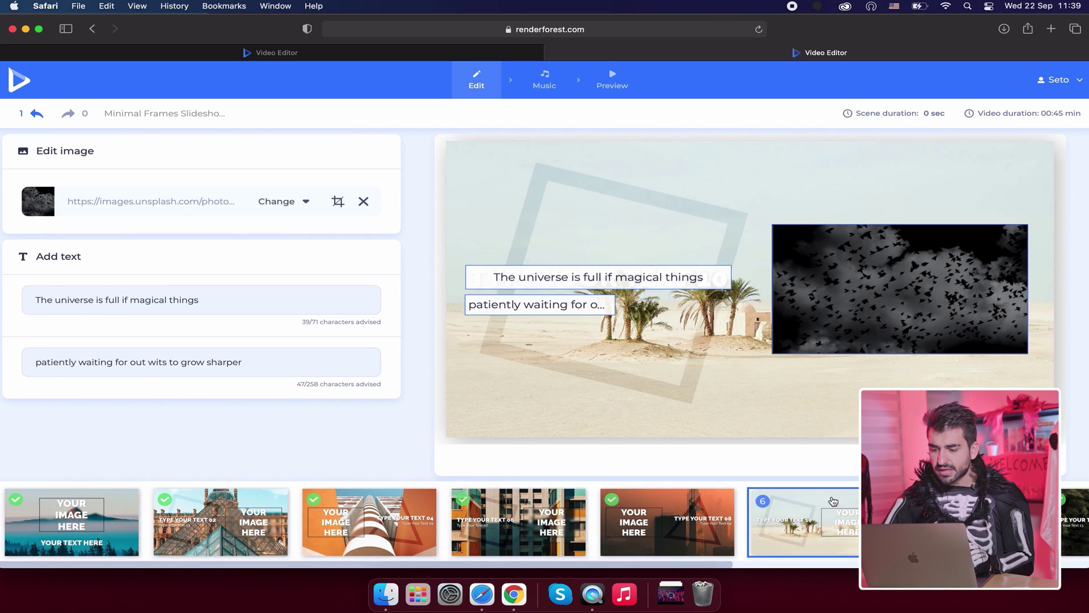
{"action": "scroll", "coordinate": [817, 511], "scroll_direction": "right", "scroll_amount": 5}
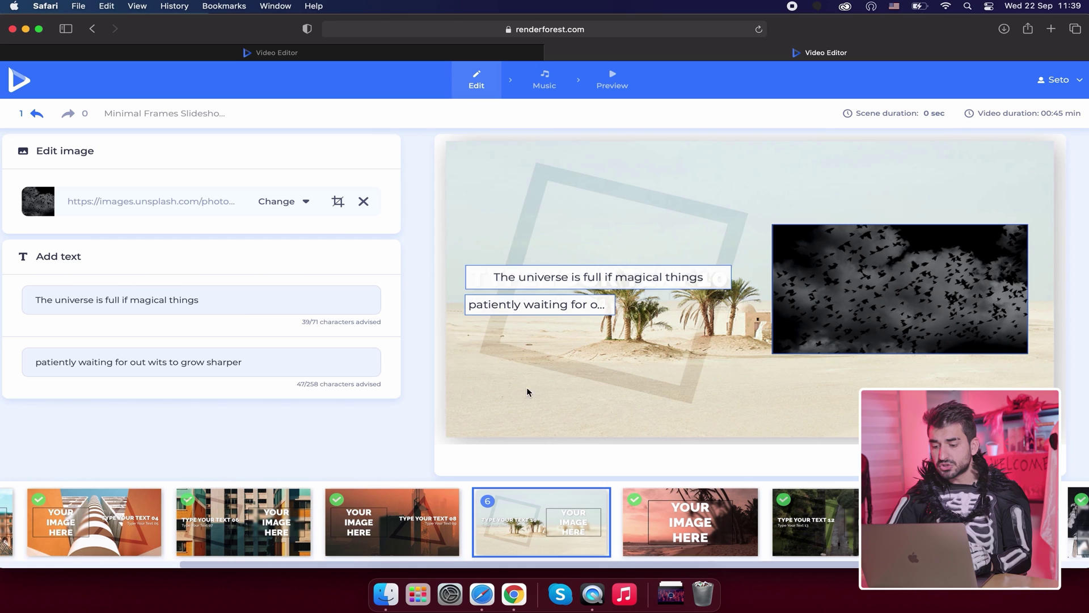
- Inspect both lines of the scene 6 quote, closing the text editor without changes
{"action": "left_click", "coordinate": [264, 356]}
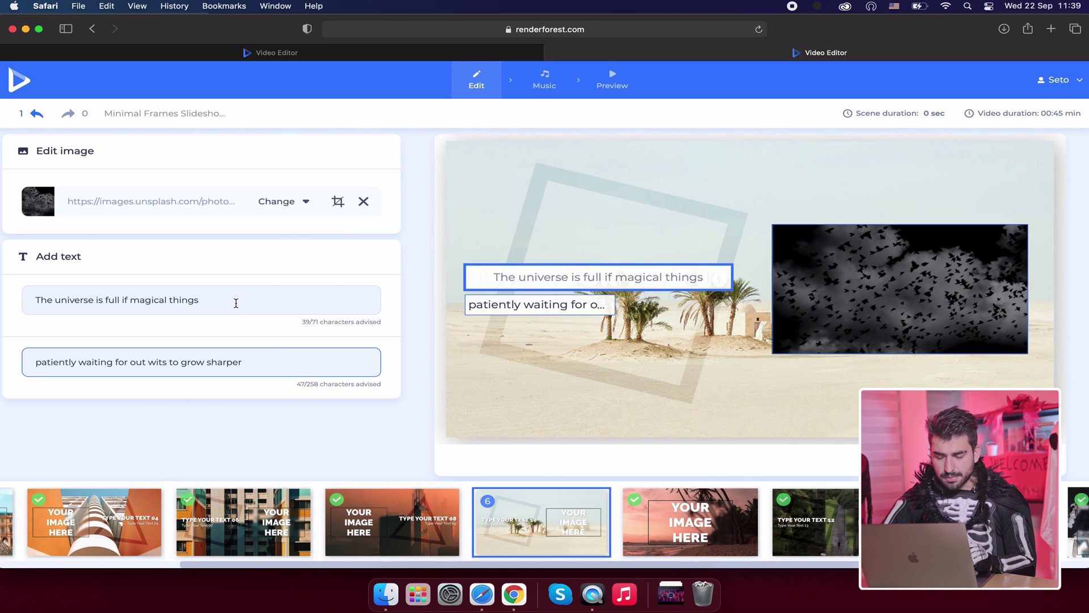
{"action": "left_click", "coordinate": [237, 302]}
{"action": "left_click", "coordinate": [269, 357]}
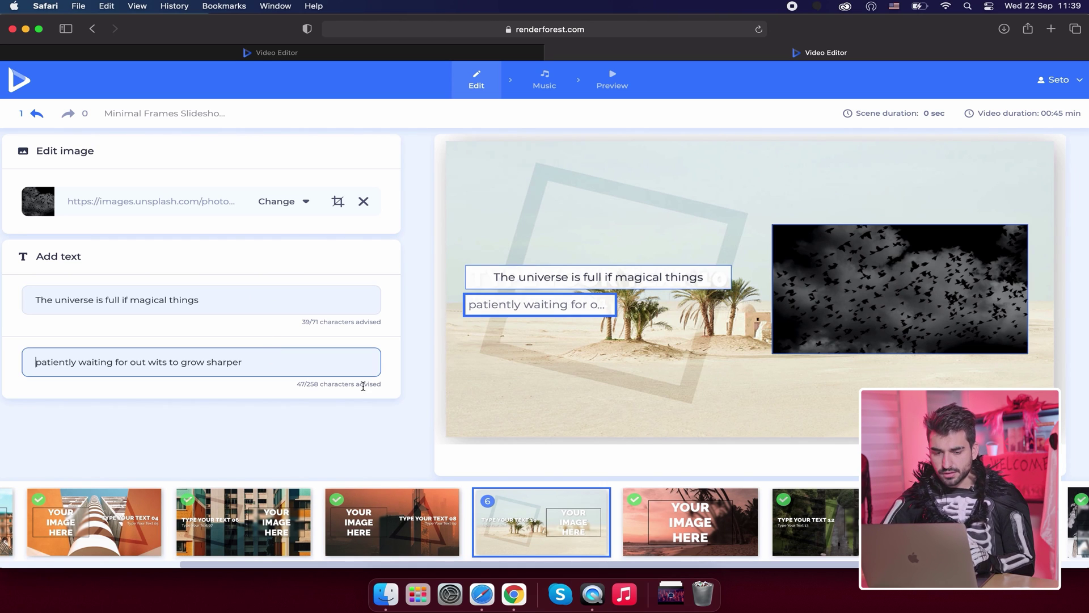
{"action": "left_click", "coordinate": [577, 315]}
{"action": "left_click", "coordinate": [704, 277]}
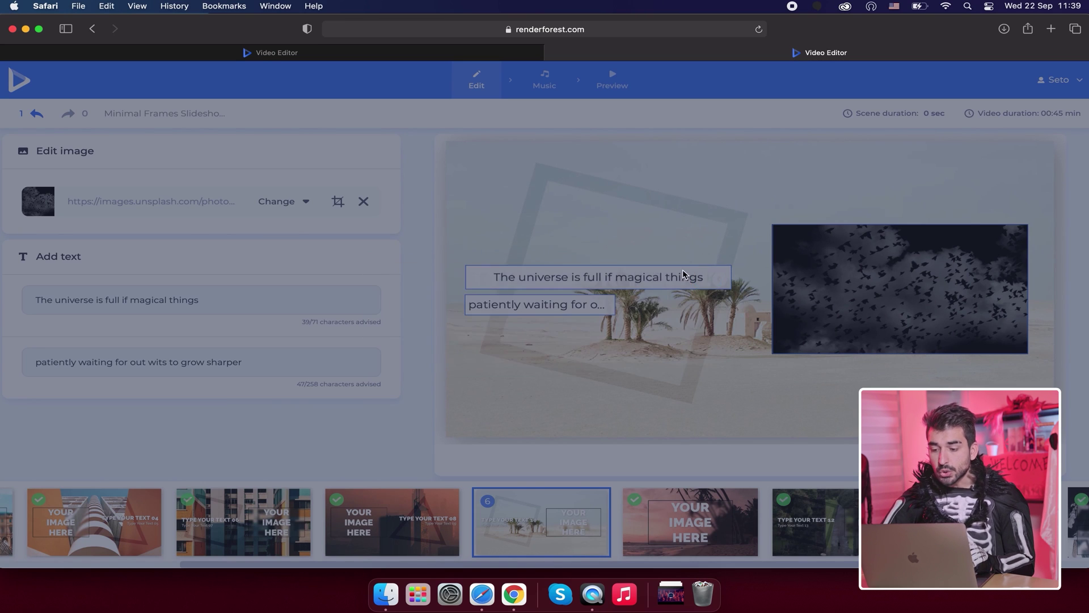
{"action": "left_click", "coordinate": [640, 282]}
{"action": "left_click", "coordinate": [708, 271]}
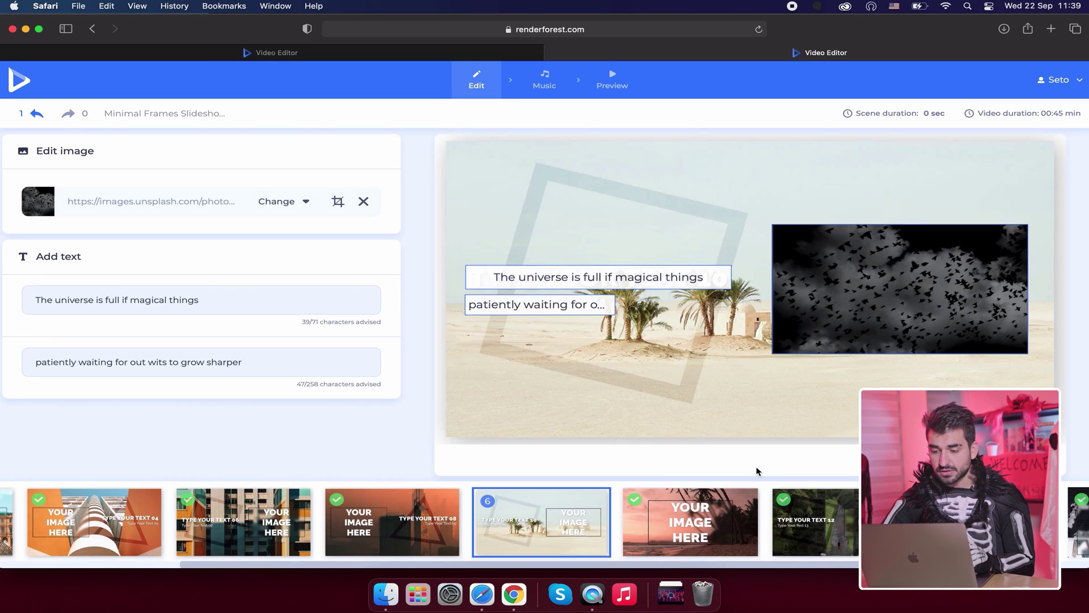
- Review scenes 7 (ghost), 8 (cemetery) and 9 (doll heads)
{"action": "left_click", "coordinate": [744, 497]}
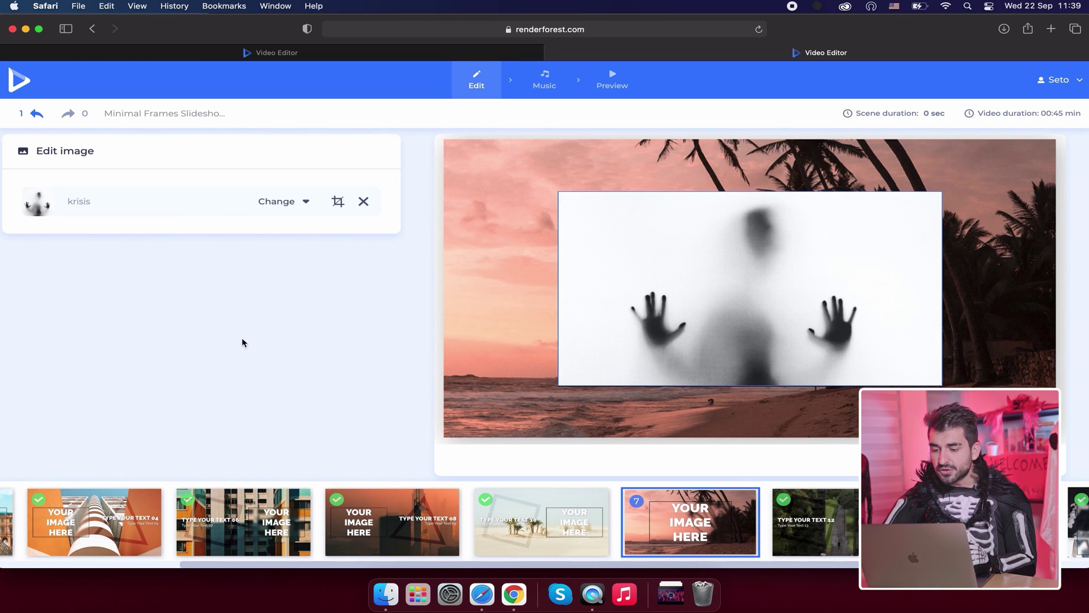
{"action": "left_click", "coordinate": [786, 520]}
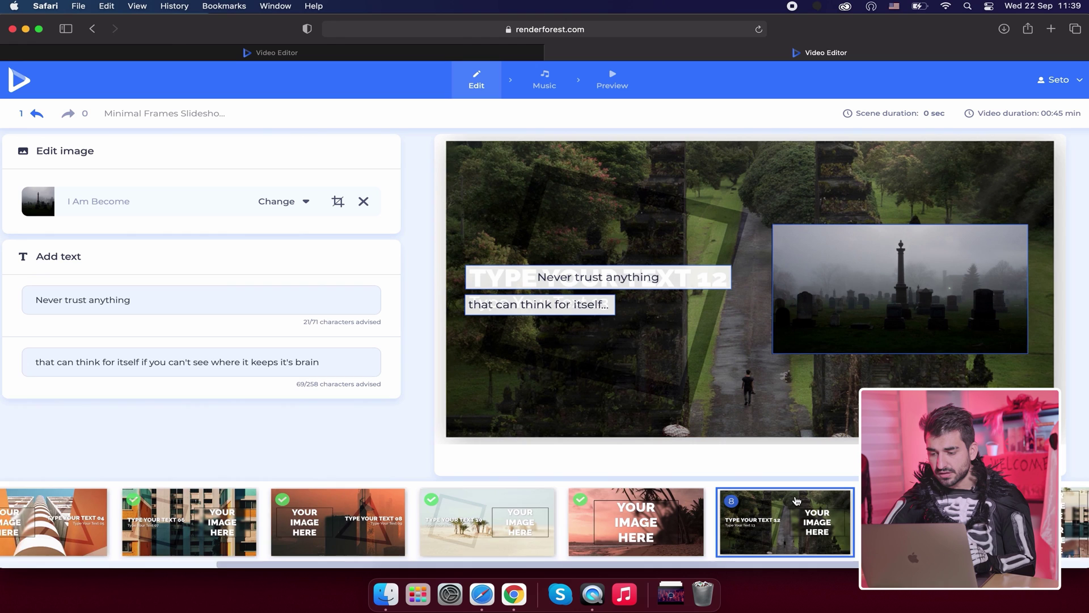
{"action": "left_click", "coordinate": [820, 510]}
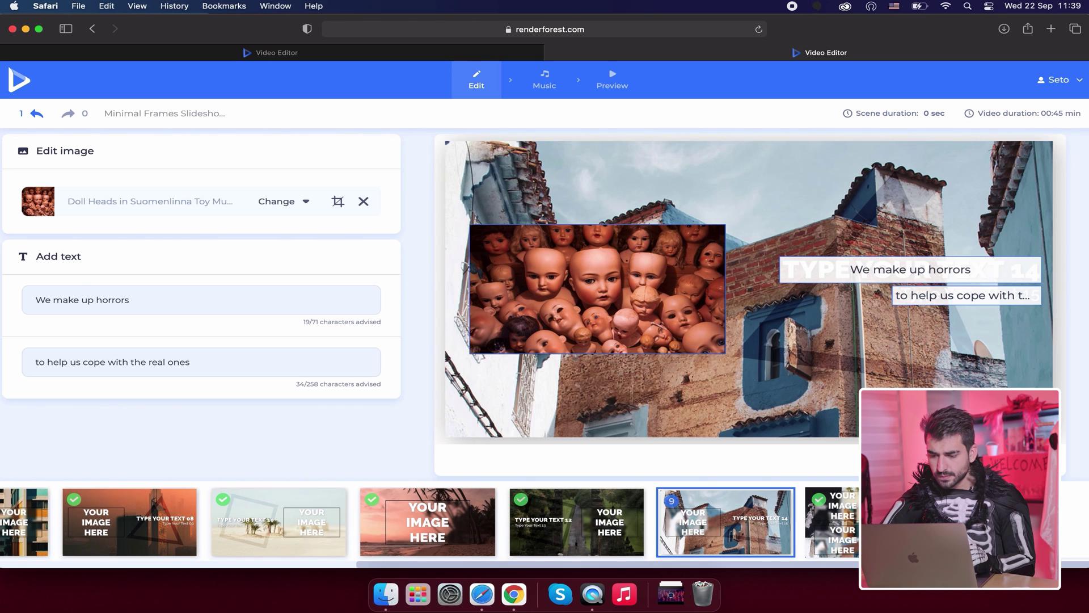
- Open scene 10's ghost photo replacement options and close them unchanged
{"action": "left_click", "coordinate": [831, 519]}
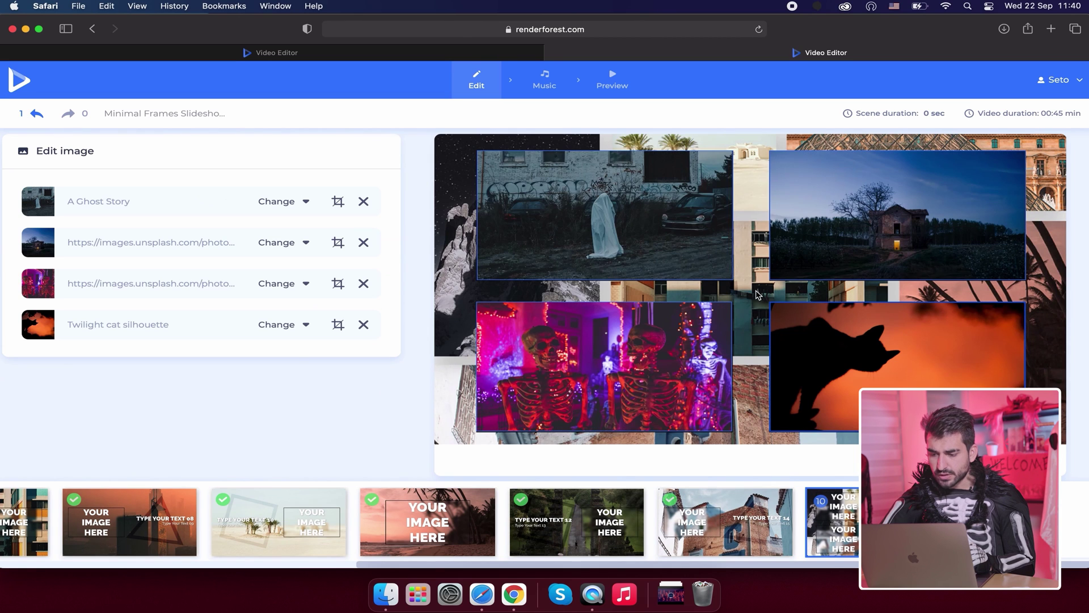
{"action": "left_click", "coordinate": [560, 199]}
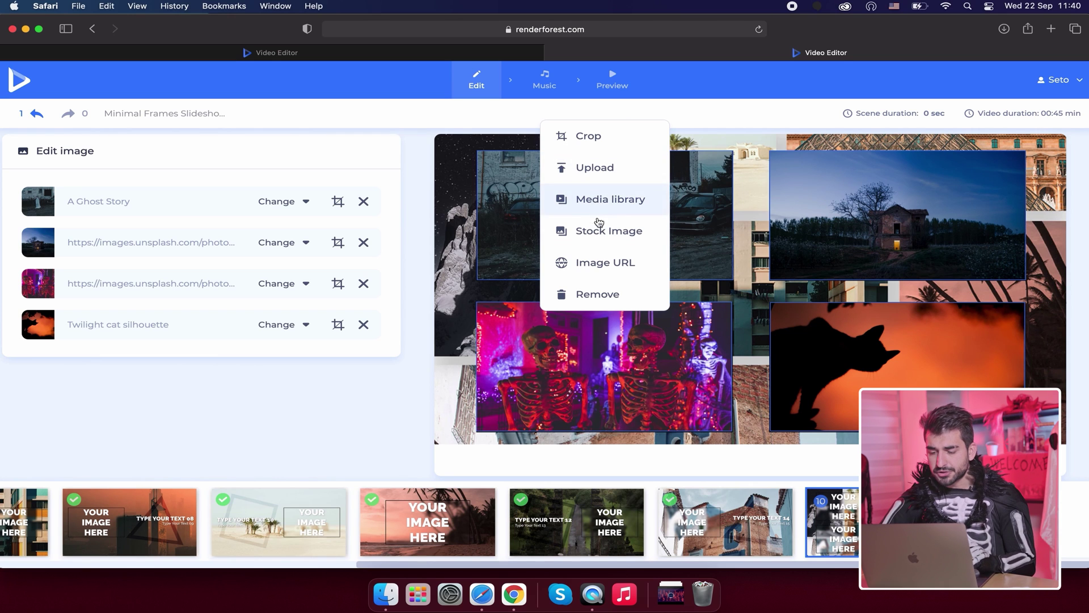
{"action": "left_click", "coordinate": [144, 208]}
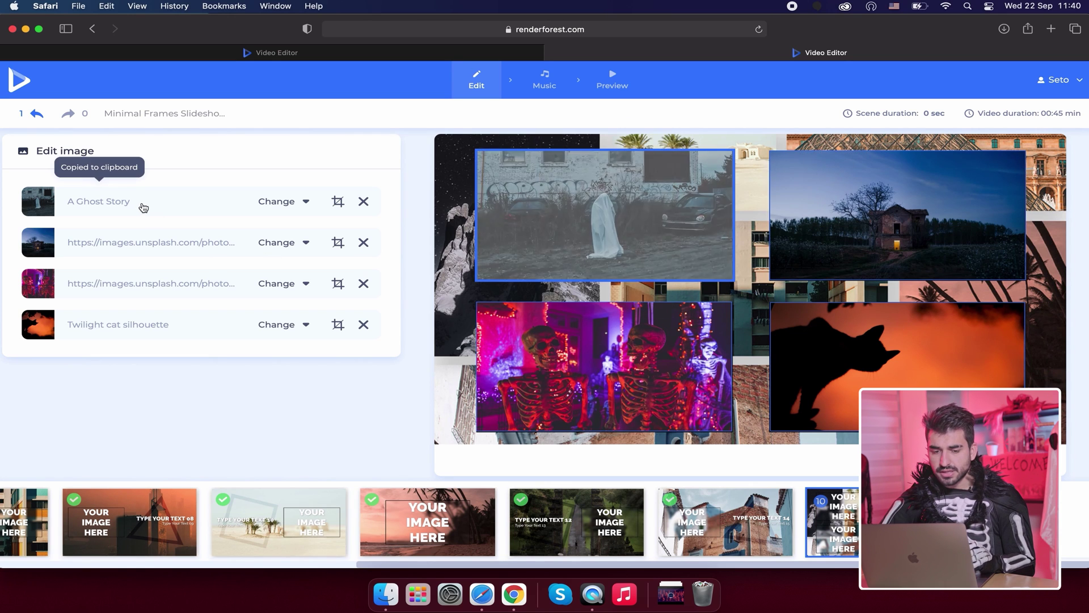
{"action": "left_click", "coordinate": [301, 203]}
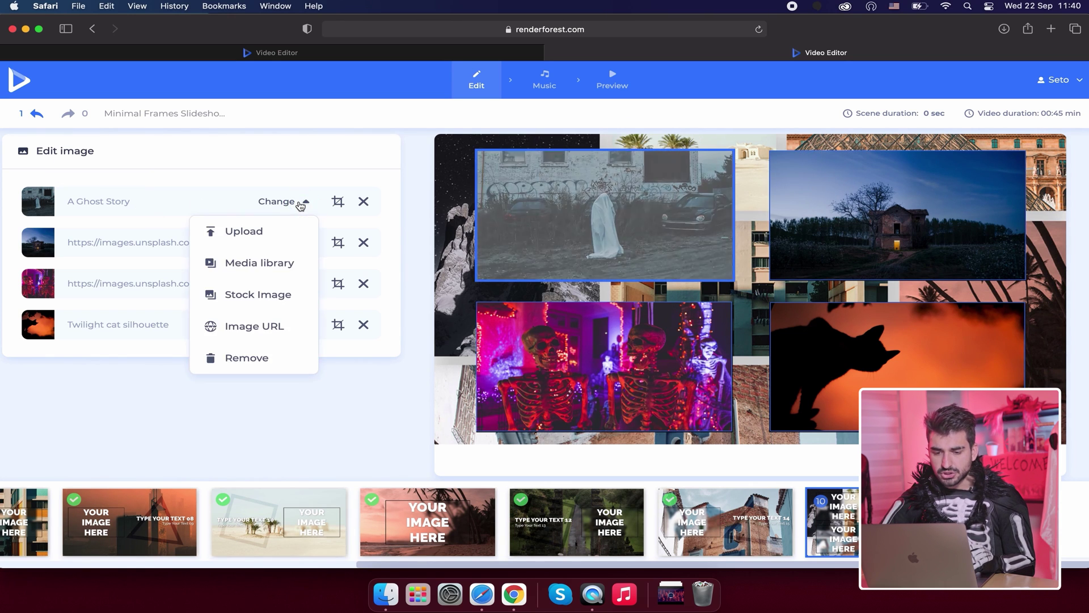
{"action": "left_click", "coordinate": [322, 410]}
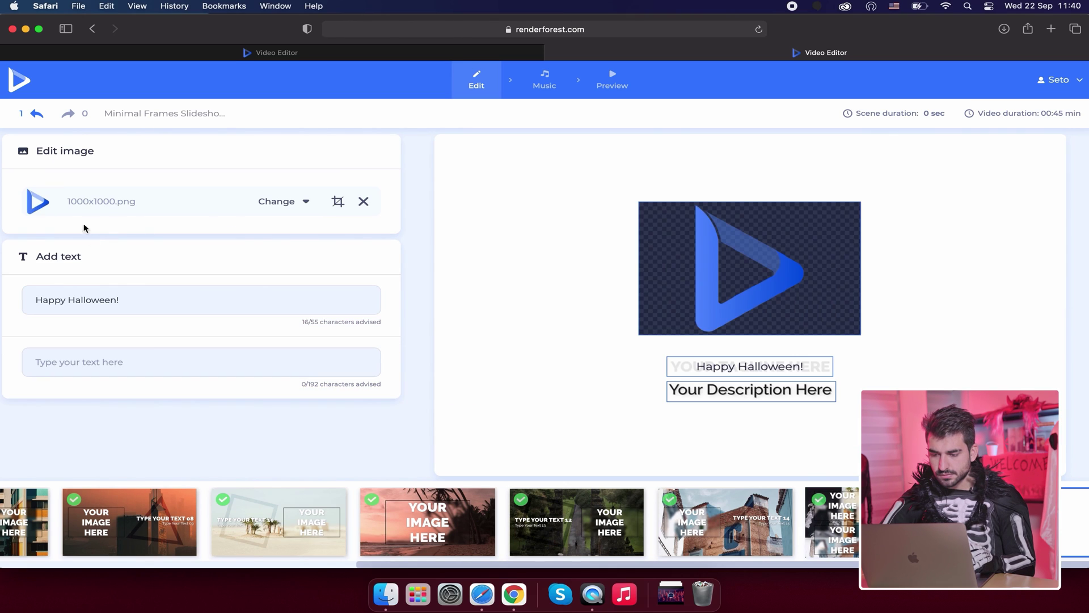
- Check the end card's empty description and 'Happy Halloween!' heading, then go to Music
{"action": "left_click", "coordinate": [165, 363]}
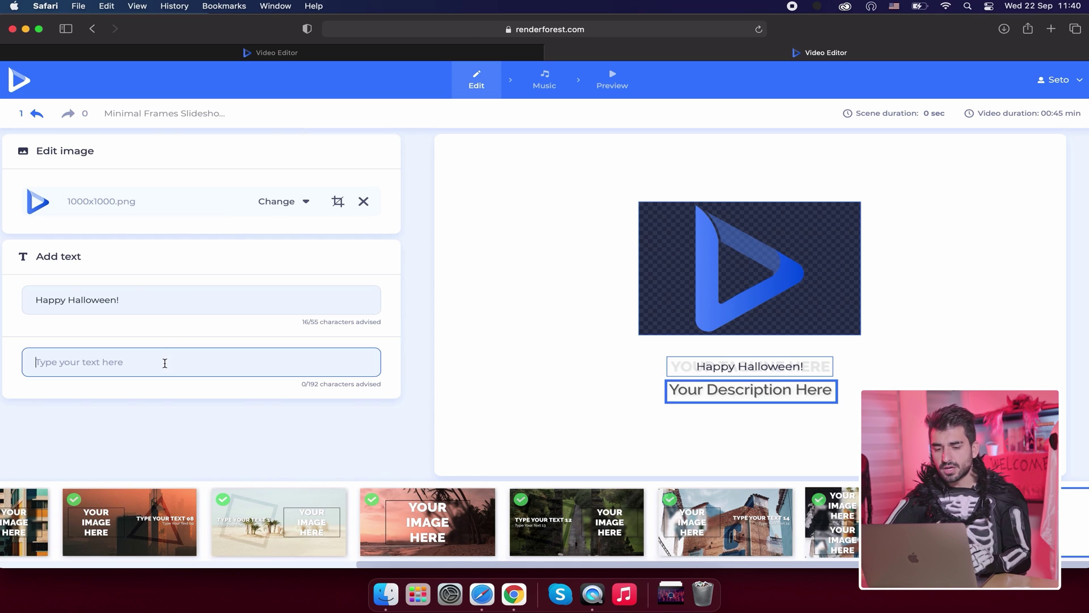
{"action": "left_click", "coordinate": [154, 305]}
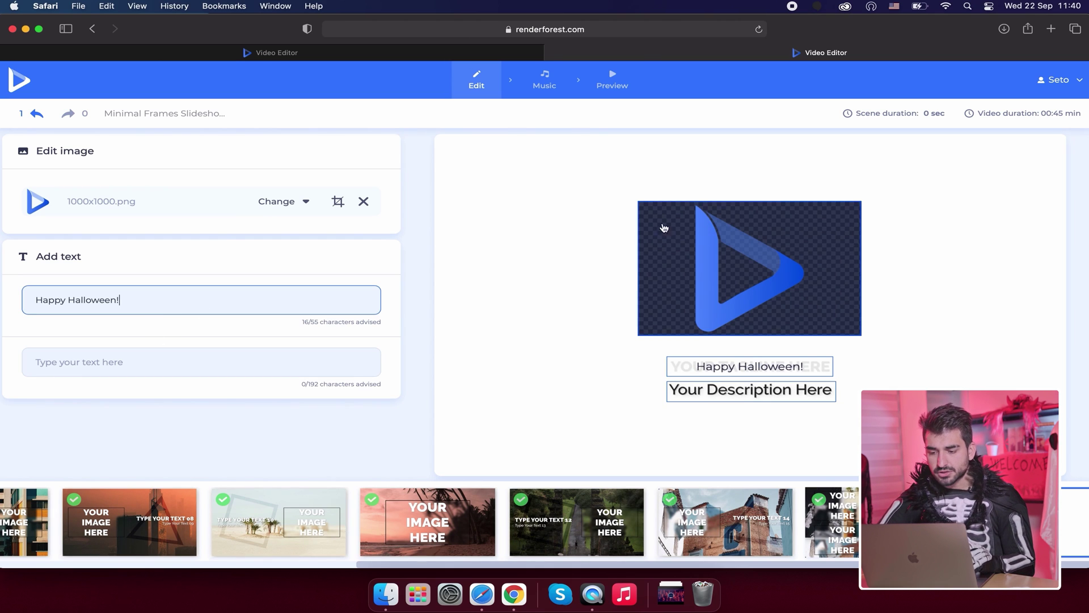
{"action": "left_click", "coordinate": [533, 85]}
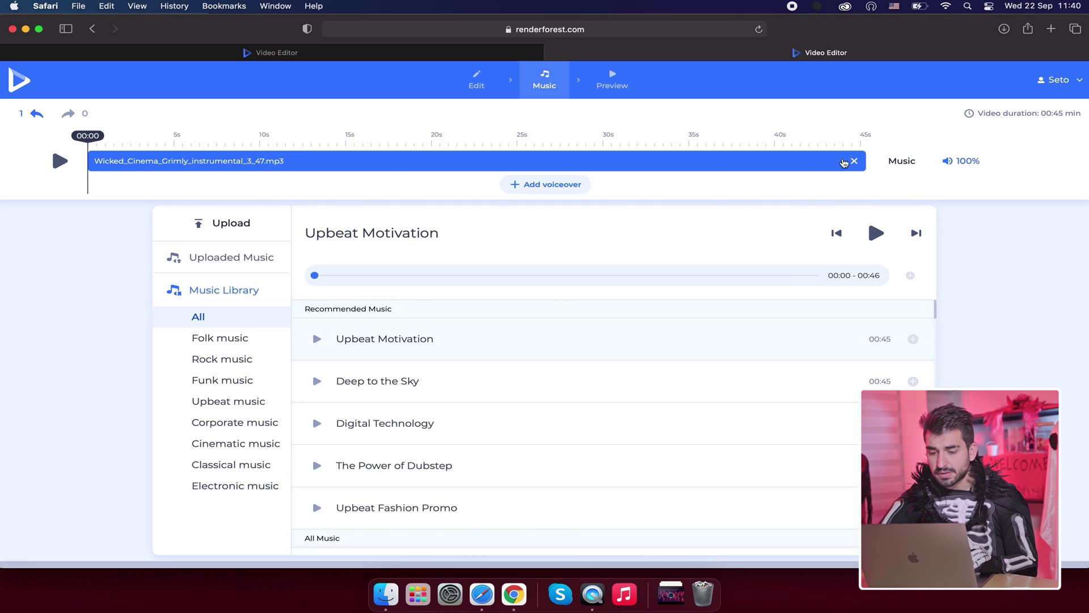
- Swap the timeline track for uploaded Wicked_Cinema_Grimly_instrumental_3_47.mp3, then go to Preview
{"action": "left_click", "coordinate": [854, 161]}
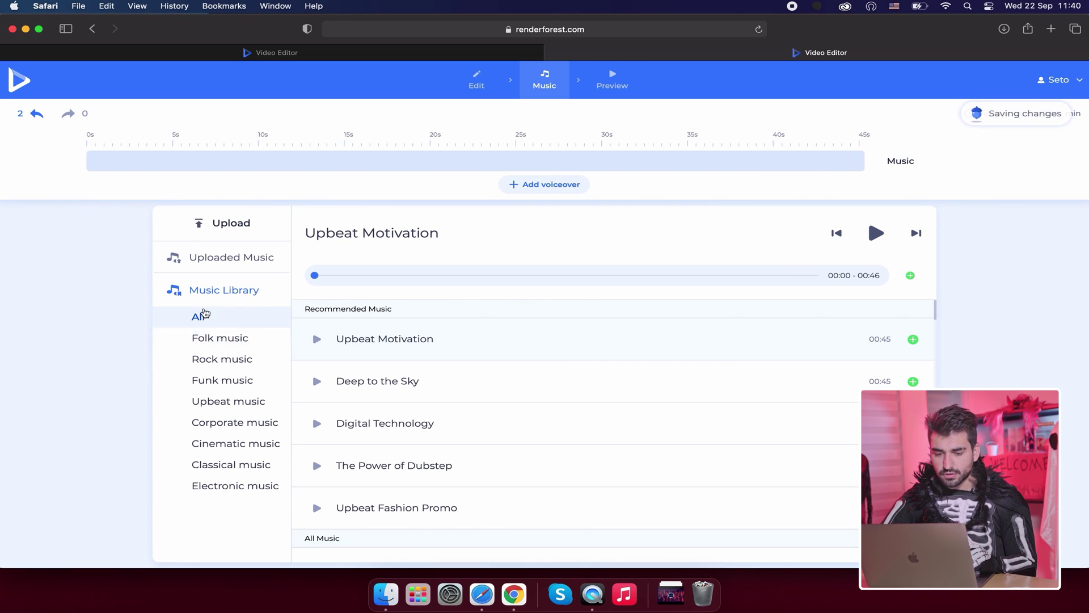
{"action": "left_click", "coordinate": [201, 264]}
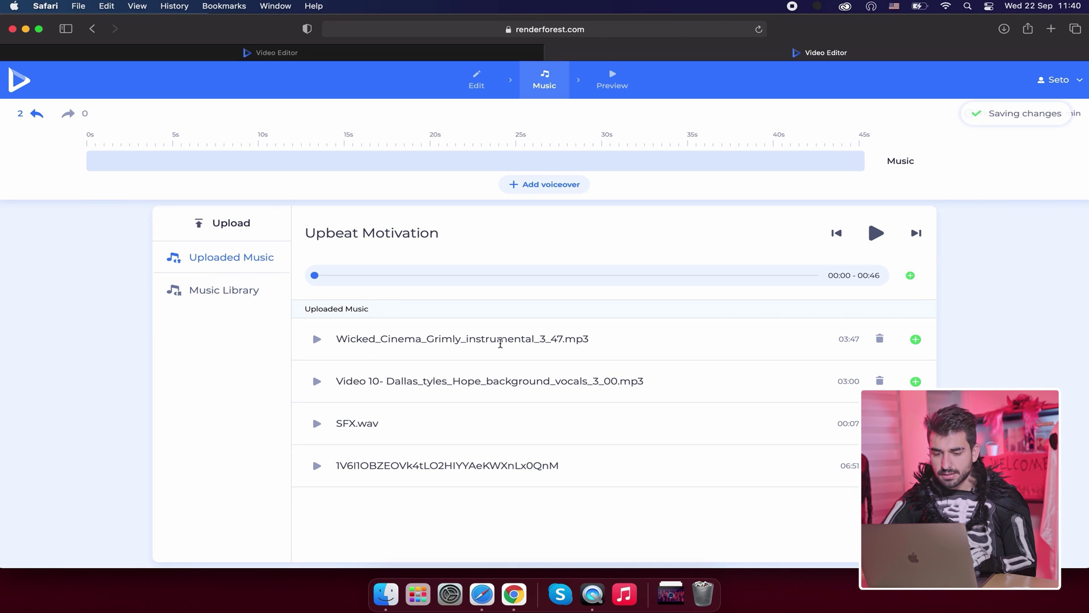
{"action": "left_click", "coordinate": [913, 339]}
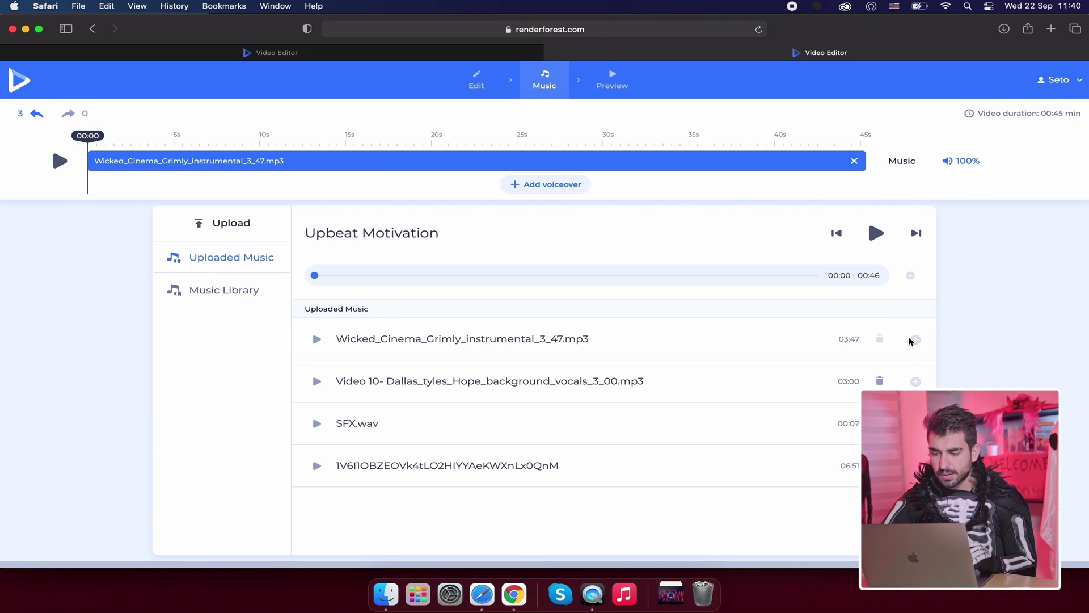
{"action": "left_click", "coordinate": [613, 85]}
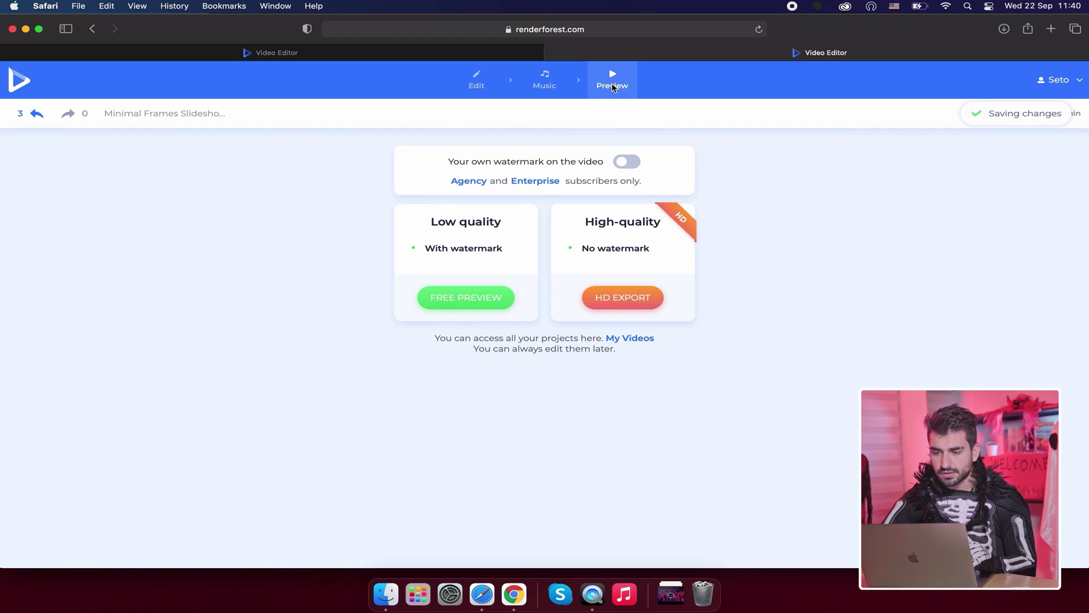
- Play part of the free watermarked preview, then choose HD 1080 video quality
{"action": "left_click", "coordinate": [476, 301]}
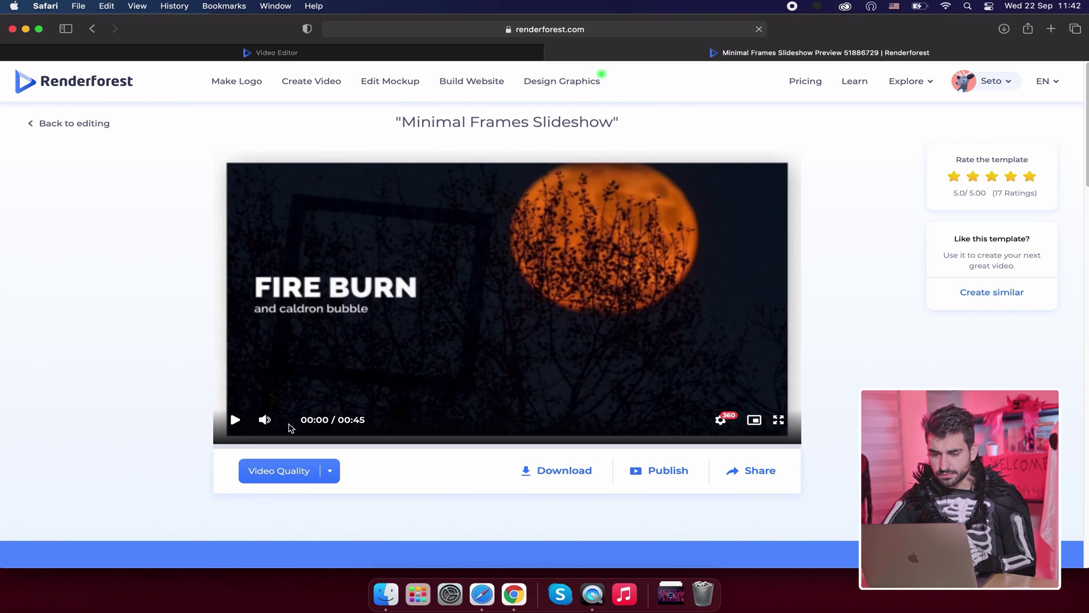
{"action": "left_click", "coordinate": [235, 421]}
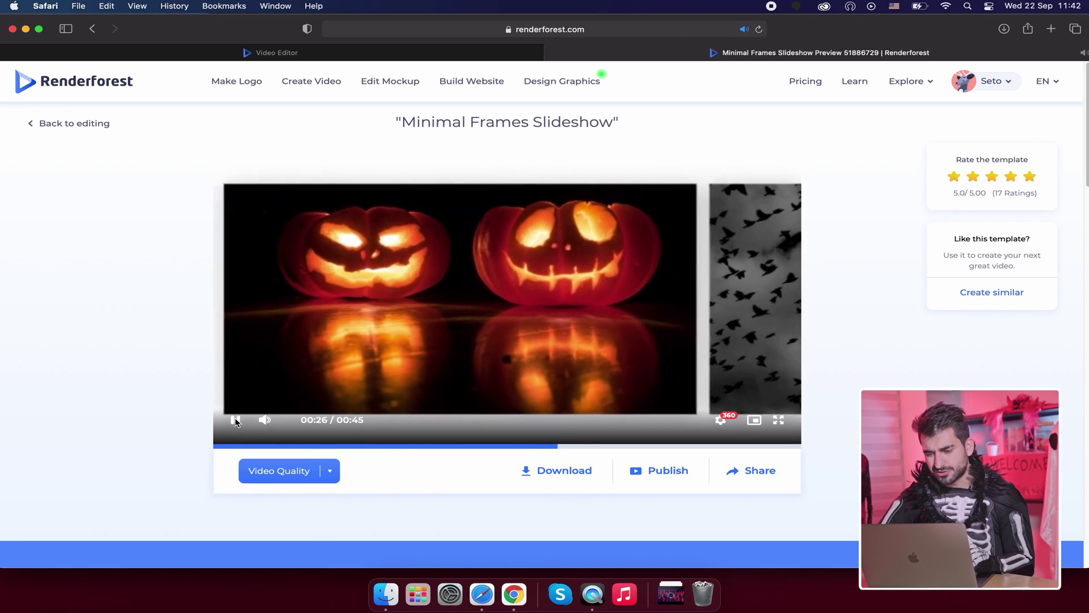
{"action": "left_click", "coordinate": [235, 421]}
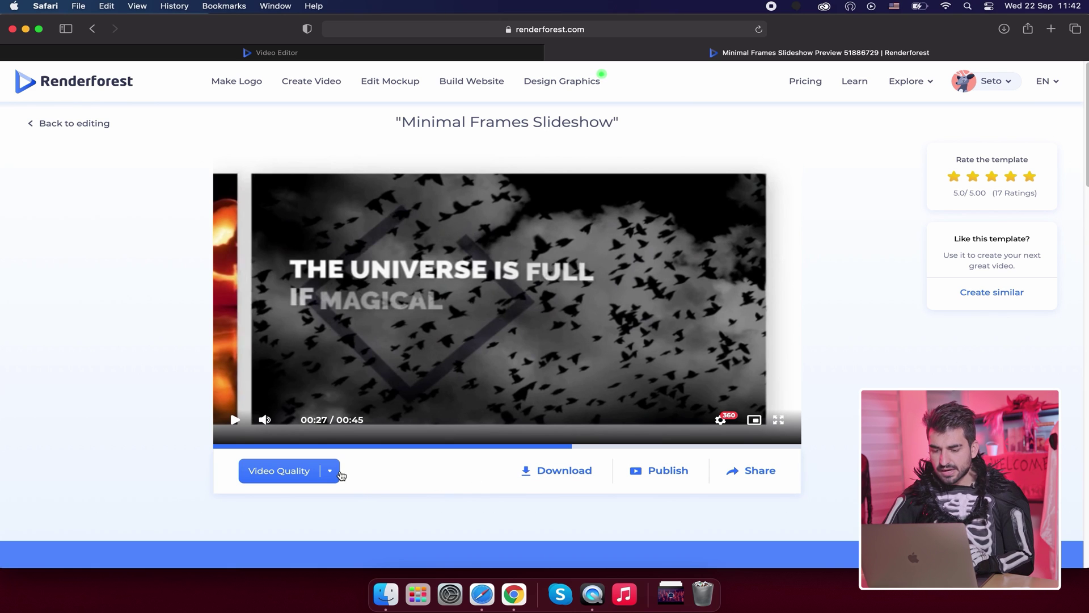
{"action": "left_click", "coordinate": [332, 472]}
{"action": "left_click", "coordinate": [317, 430]}
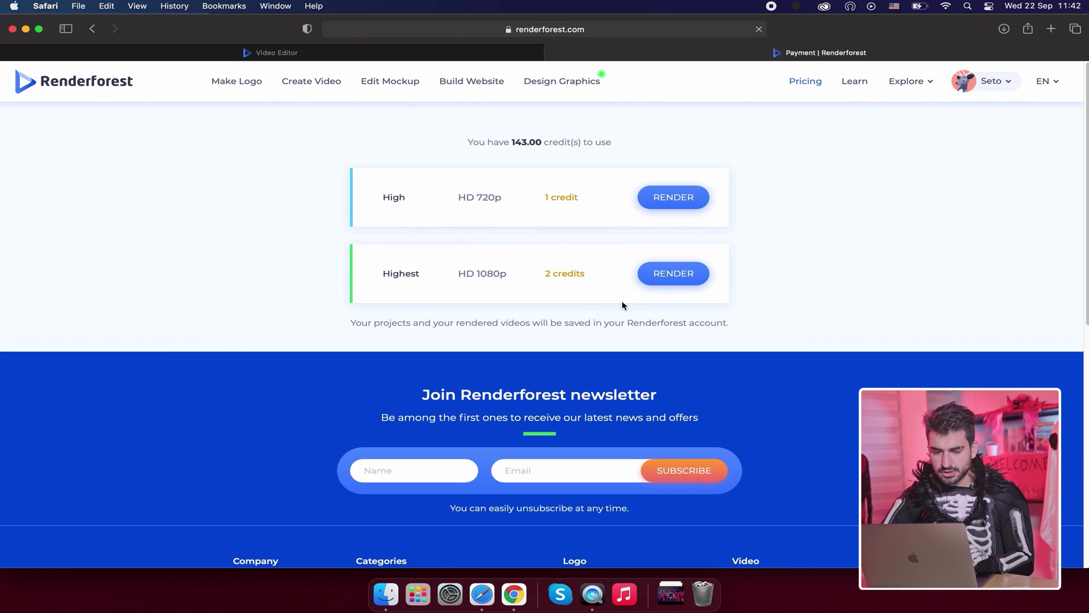
- Render and download the HD 1080p video, then open My Projects
{"action": "left_click", "coordinate": [673, 274]}
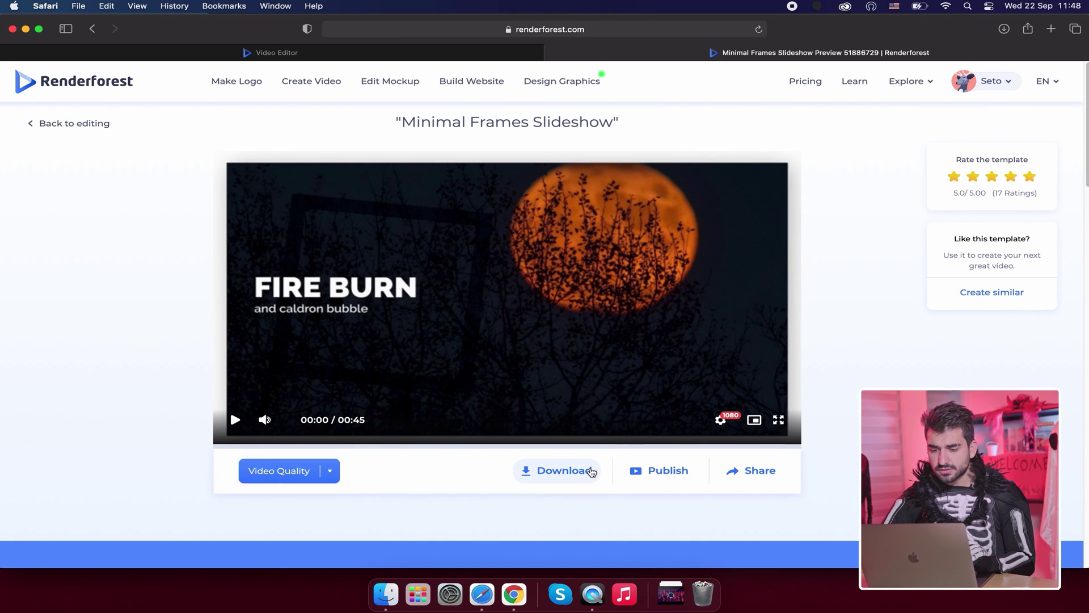
{"action": "left_click", "coordinate": [592, 471]}
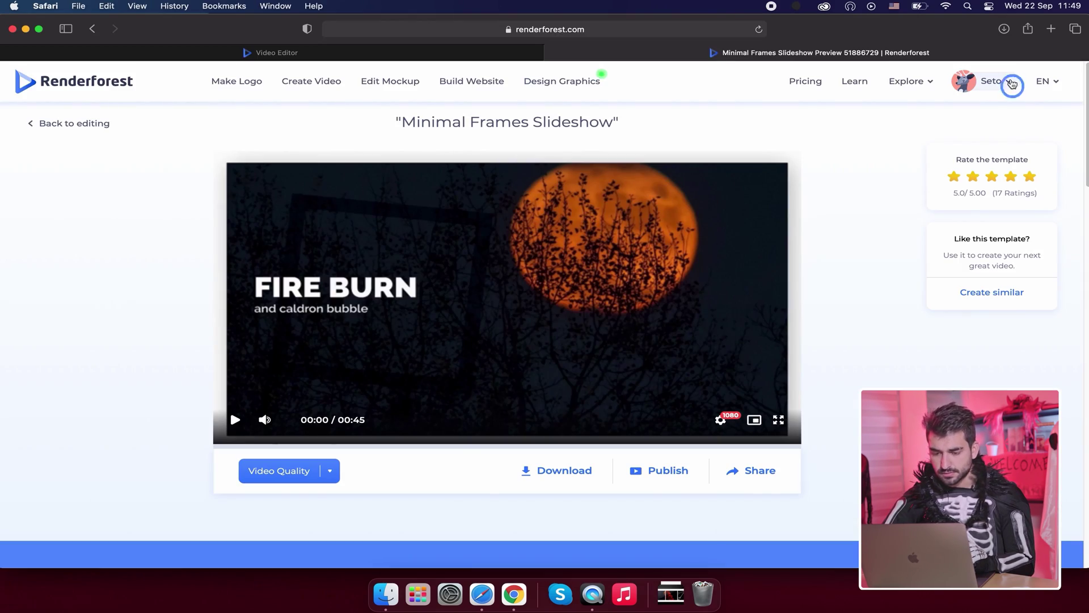
{"action": "left_click", "coordinate": [1012, 83]}
{"action": "left_click", "coordinate": [988, 105]}
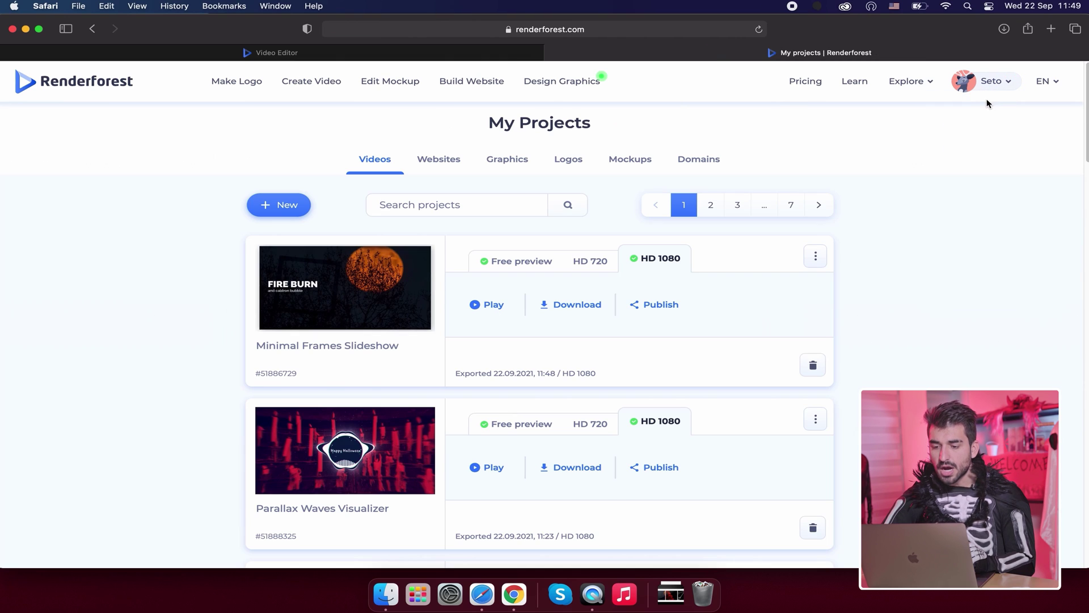